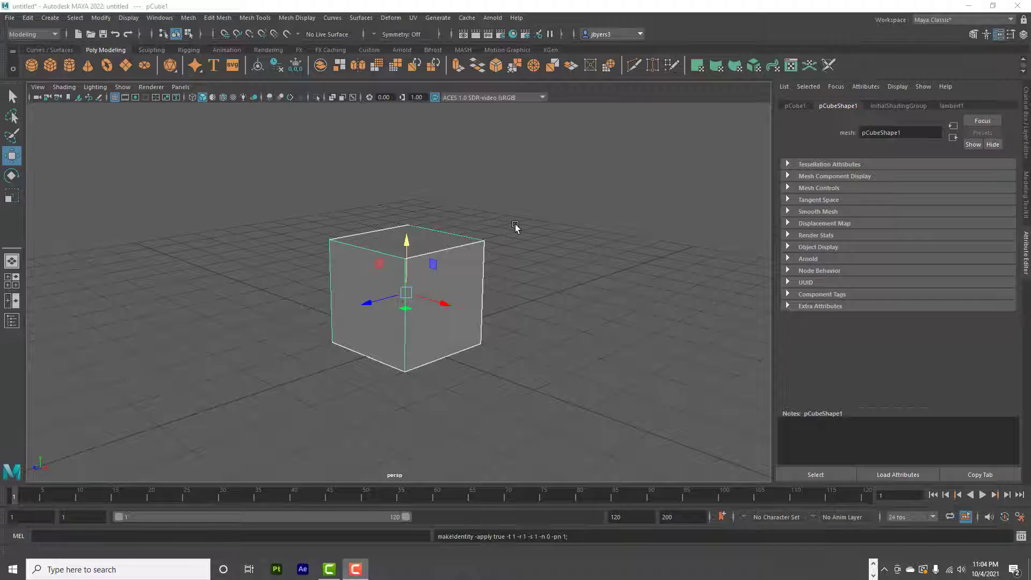
- Add an Arnold skydome light to the scene around the cube
{"action": "left_click", "coordinate": [516, 226]}
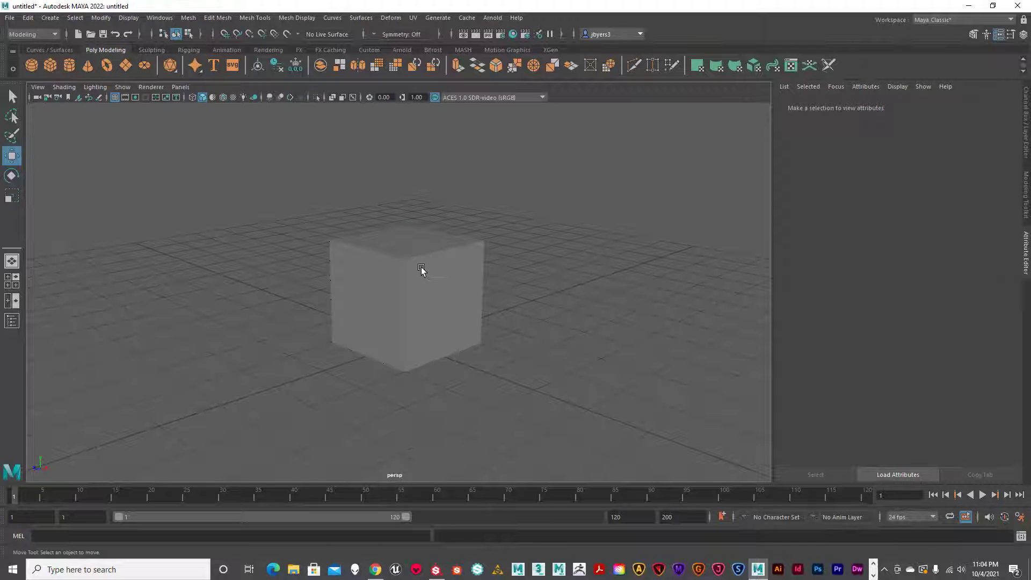
{"action": "left_click_drag", "start_coordinate": [440, 273], "coordinate": [466, 238], "text": "alt"}
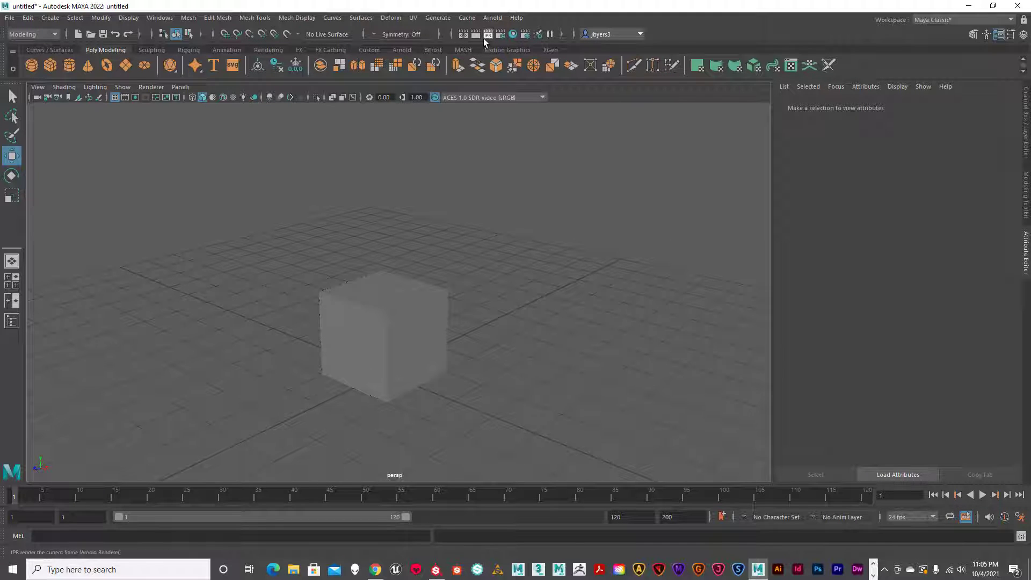
{"action": "left_click", "coordinate": [404, 50]}
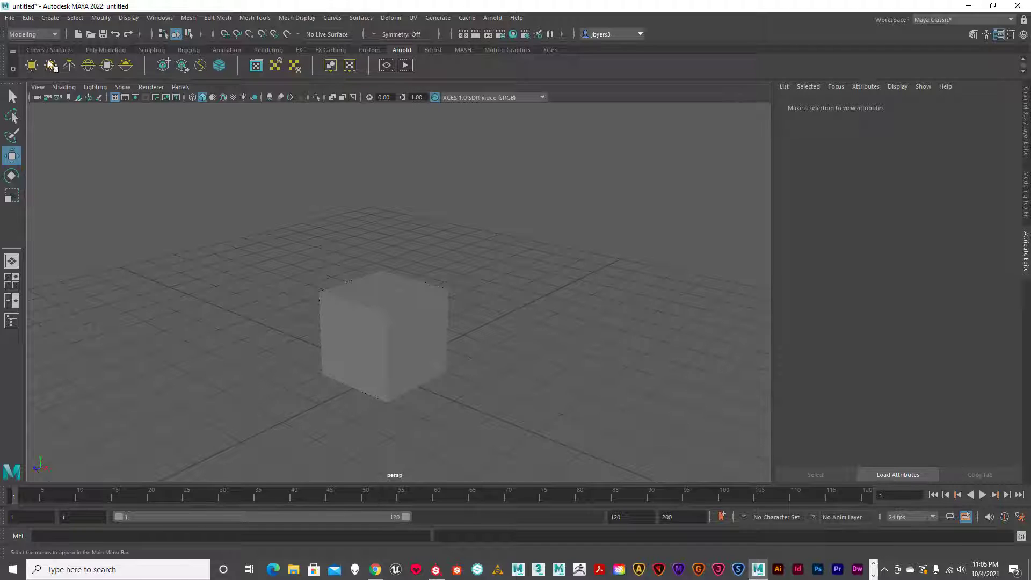
{"action": "left_click", "coordinate": [87, 65]}
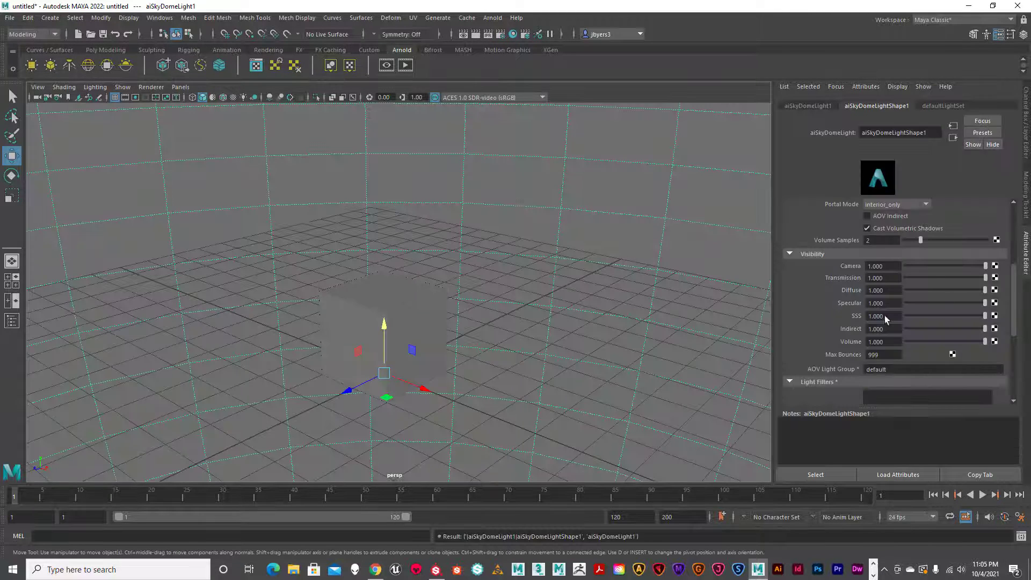
{"action": "left_click_drag", "start_coordinate": [493, 284], "coordinate": [561, 277], "text": "alt"}
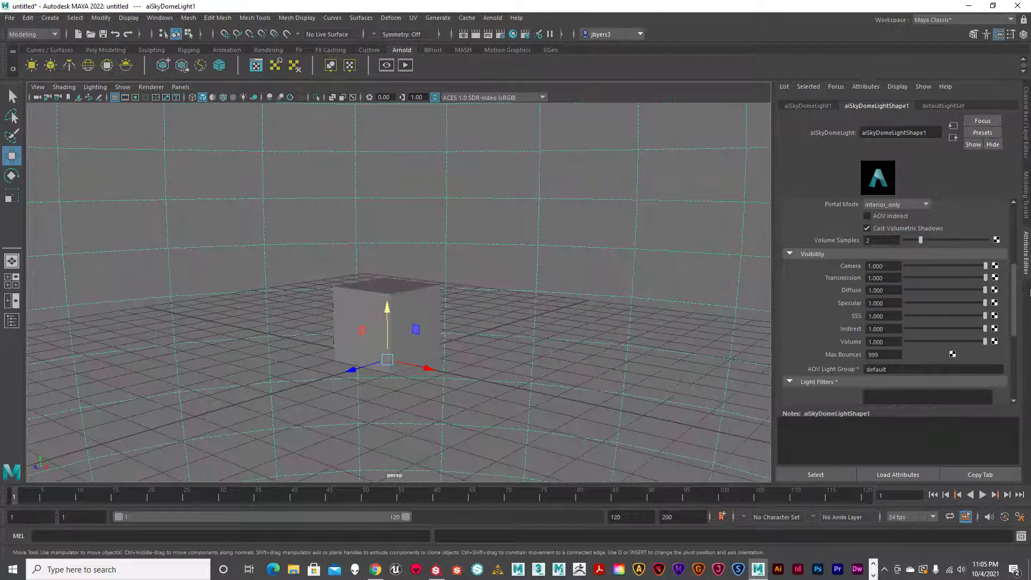
- Connect a 2D file texture node to the skydome light's color
{"action": "scroll", "coordinate": [946, 279], "scroll_direction": "down", "scroll_amount": 3}
{"action": "scroll", "coordinate": [945, 289], "scroll_direction": "up", "scroll_amount": 6}
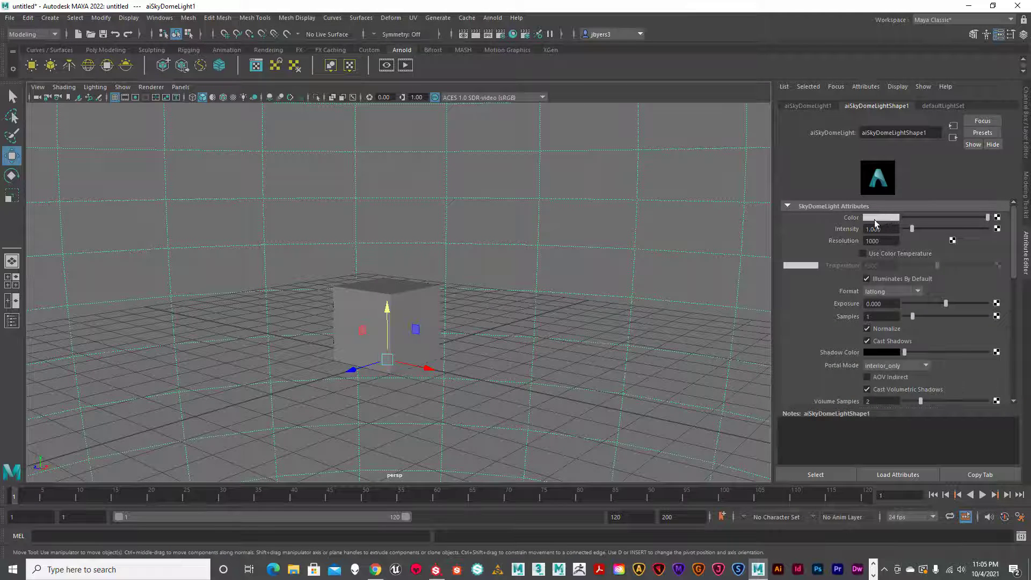
{"action": "left_click", "coordinate": [998, 217]}
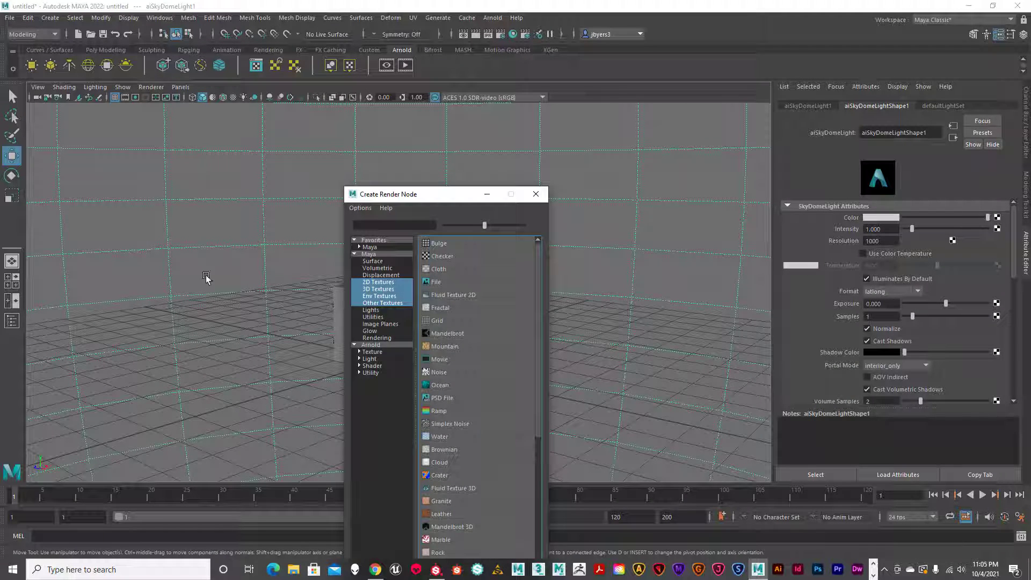
{"action": "left_click", "coordinate": [374, 283]}
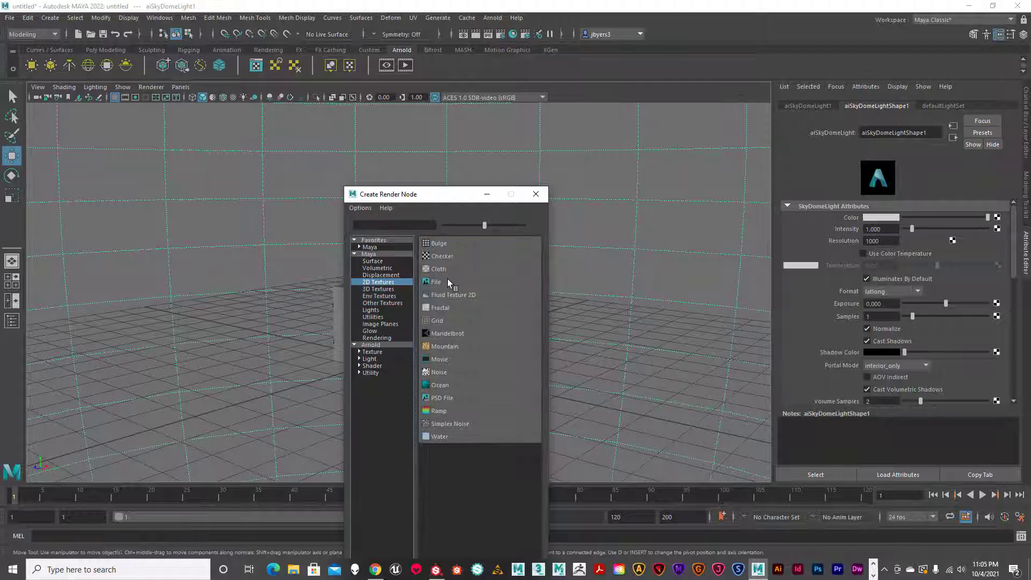
{"action": "left_click", "coordinate": [447, 279]}
{"action": "scroll", "coordinate": [997, 221], "scroll_direction": "up", "scroll_amount": 3}
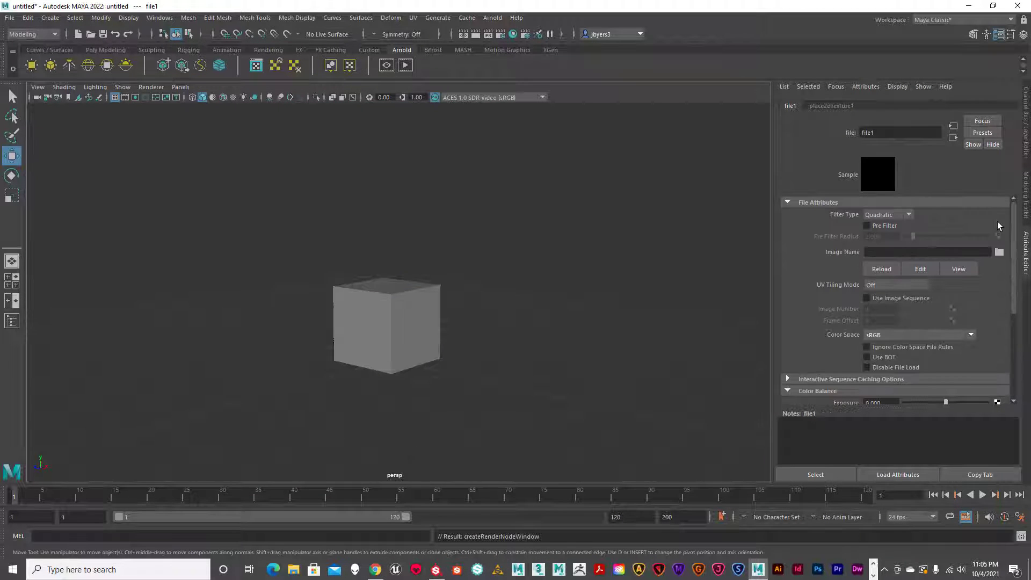
- Set the file texture's filter type to Off and load Panorama.hdr from the sourceimages folder as its image
{"action": "left_click", "coordinate": [908, 216]}
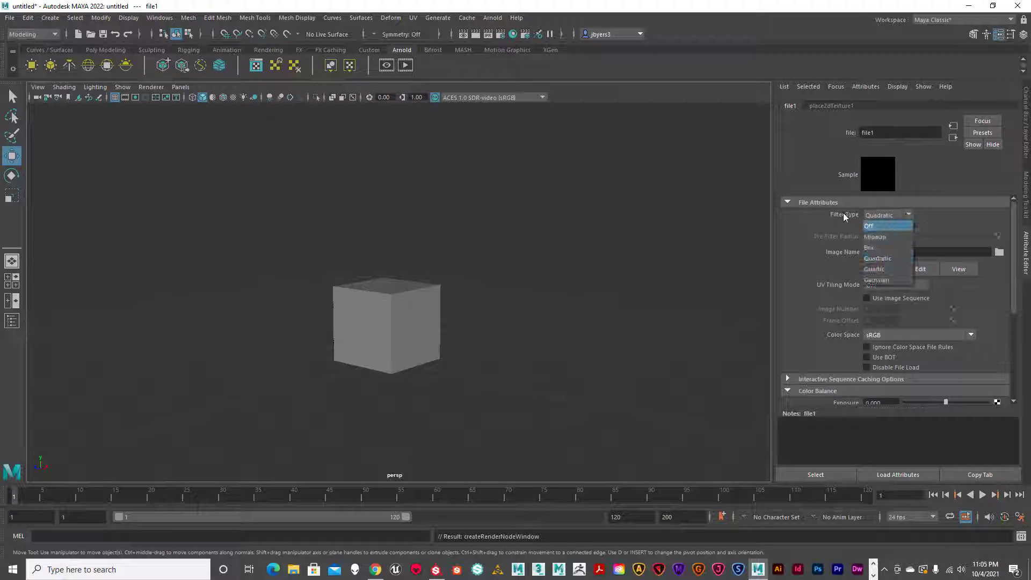
{"action": "left_click", "coordinate": [872, 228]}
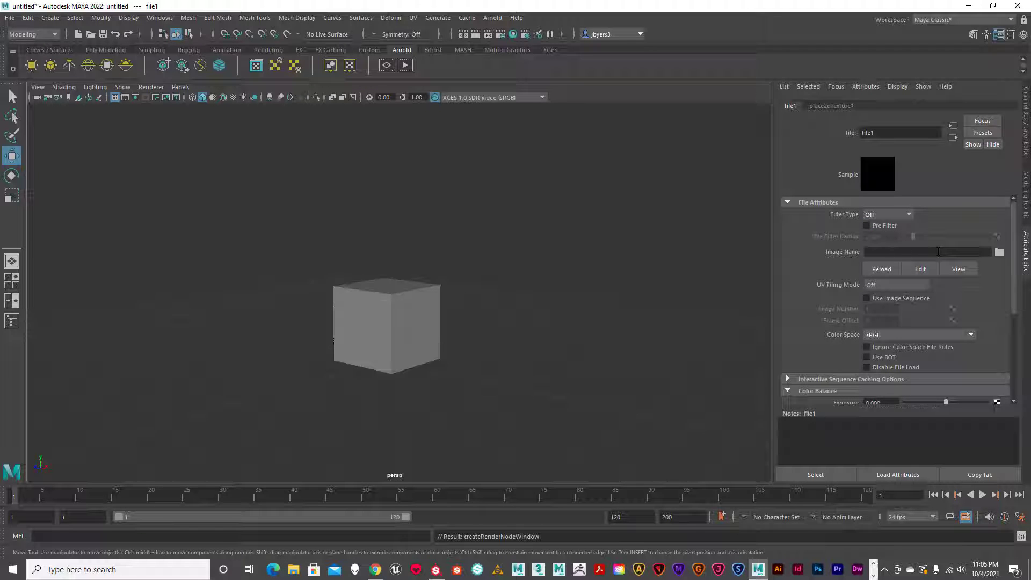
{"action": "left_click", "coordinate": [998, 253]}
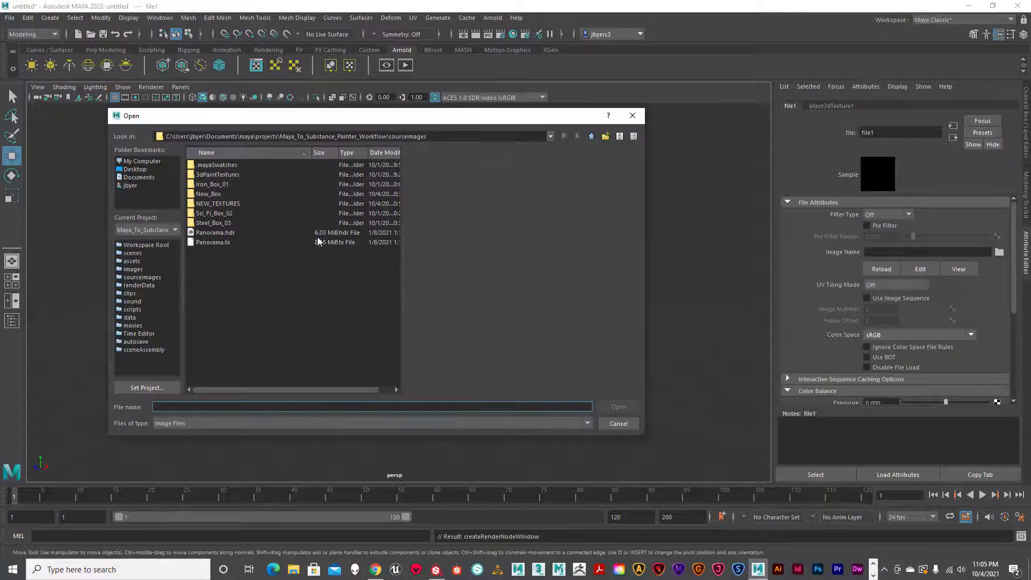
{"action": "left_click", "coordinate": [214, 232]}
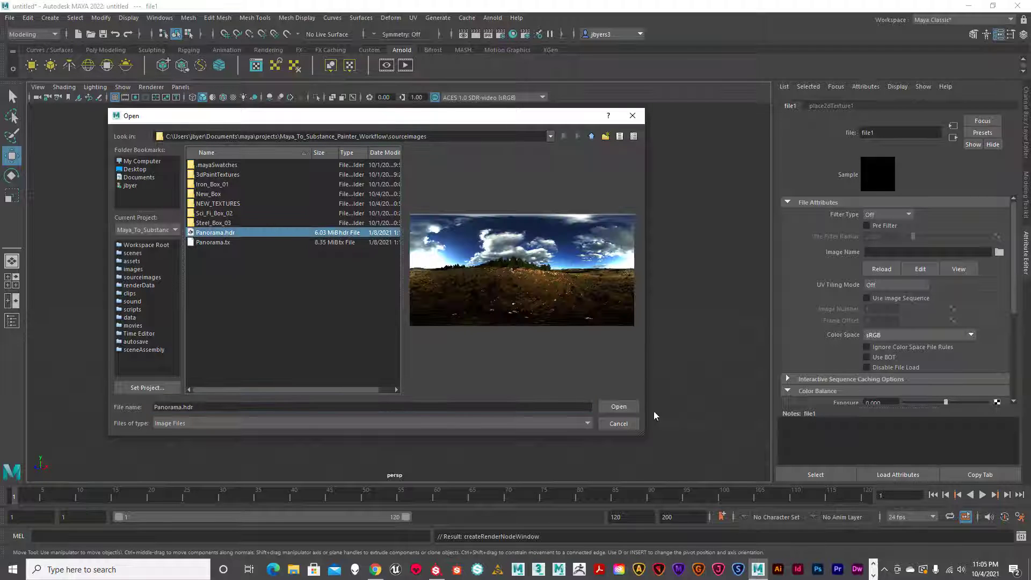
{"action": "left_click", "coordinate": [619, 407]}
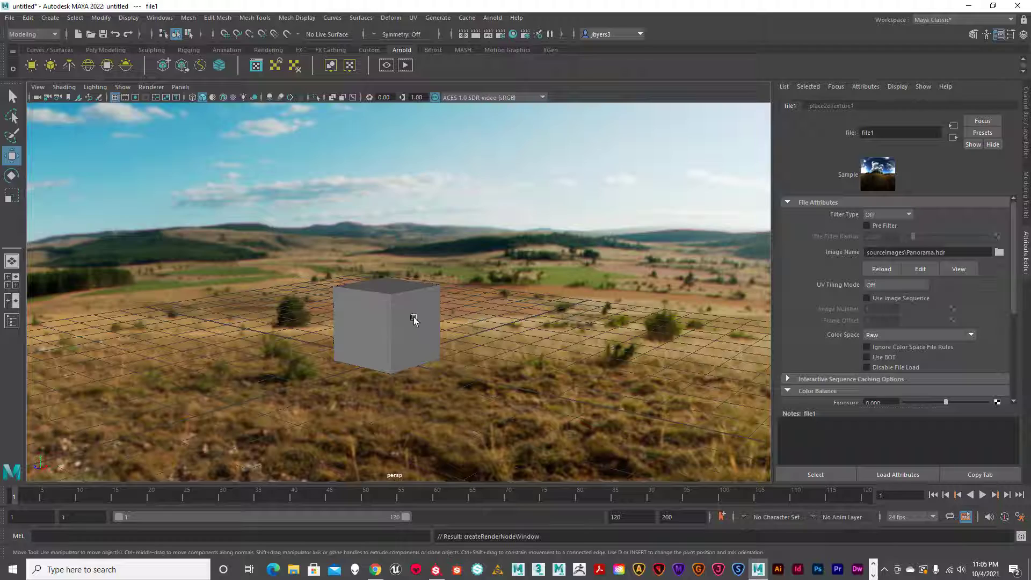
- Assign a new Arnold aiStandardSurface material to the cube
{"action": "left_click_drag", "start_coordinate": [404, 322], "coordinate": [322, 306], "text": "alt"}
{"action": "right_click_drag", "start_coordinate": [323, 306], "coordinate": [395, 264], "text": "alt"}
{"action": "left_click_drag", "start_coordinate": [396, 262], "coordinate": [421, 266], "text": "alt"}
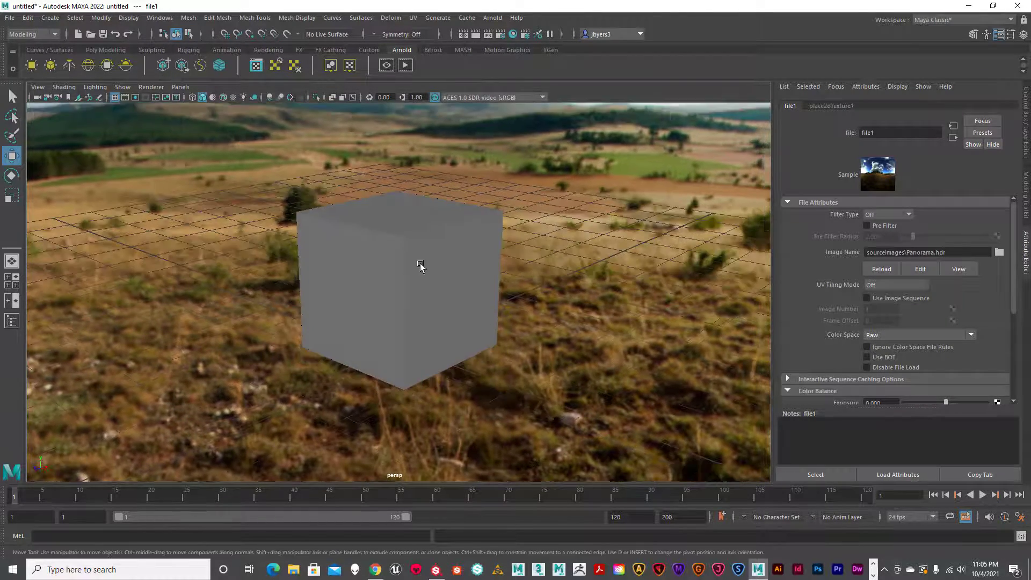
{"action": "left_click", "coordinate": [443, 258]}
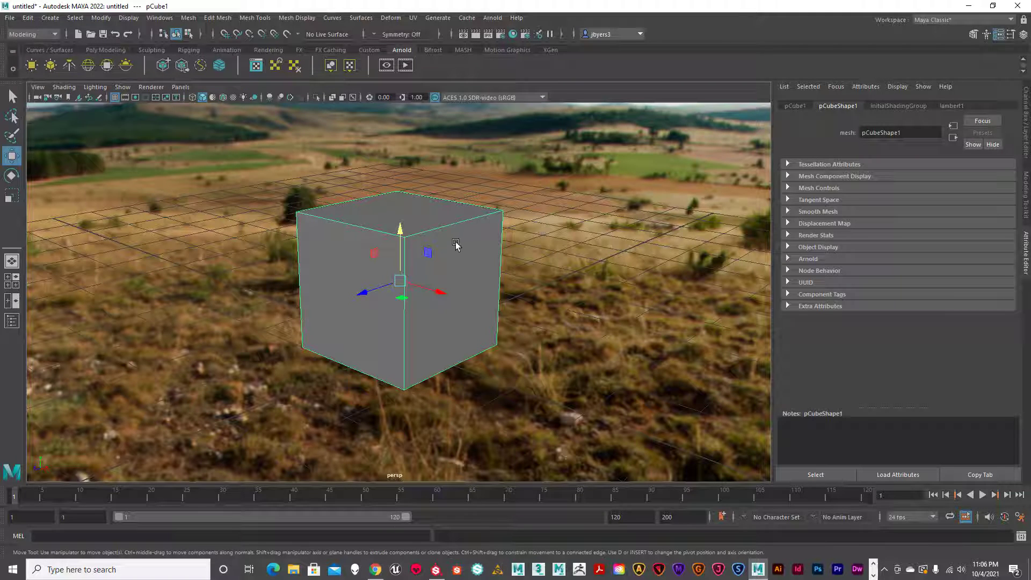
{"action": "right_click_drag", "start_coordinate": [441, 223], "coordinate": [467, 405]}
{"action": "right_click_drag", "start_coordinate": [444, 540], "coordinate": [440, 498]}
{"action": "left_click", "coordinate": [371, 281]}
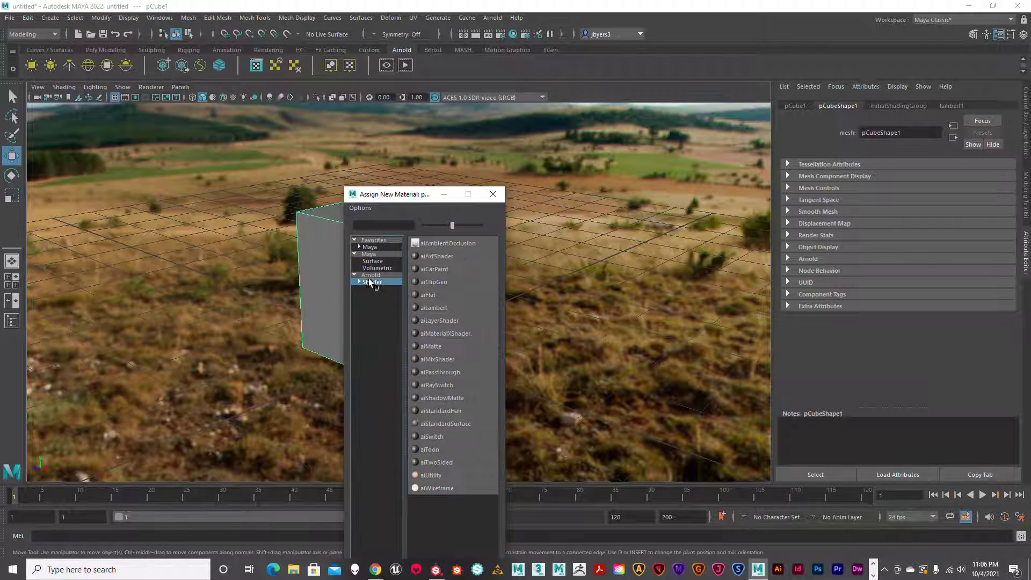
{"action": "left_click", "coordinate": [446, 424]}
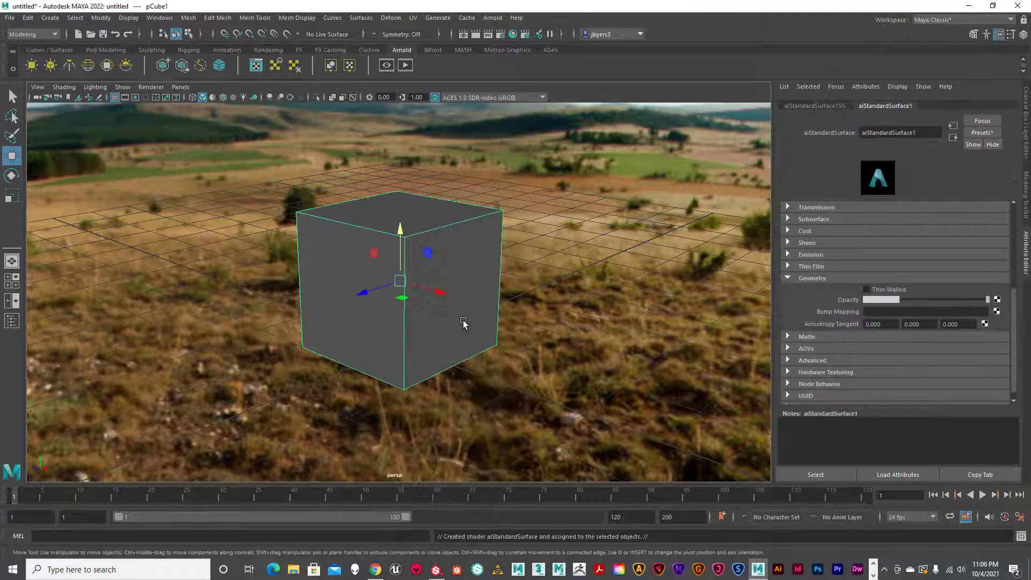
- Rename the cube's new material as Box_A_TX
{"action": "left_click_drag", "start_coordinate": [925, 133], "coordinate": [808, 140]}
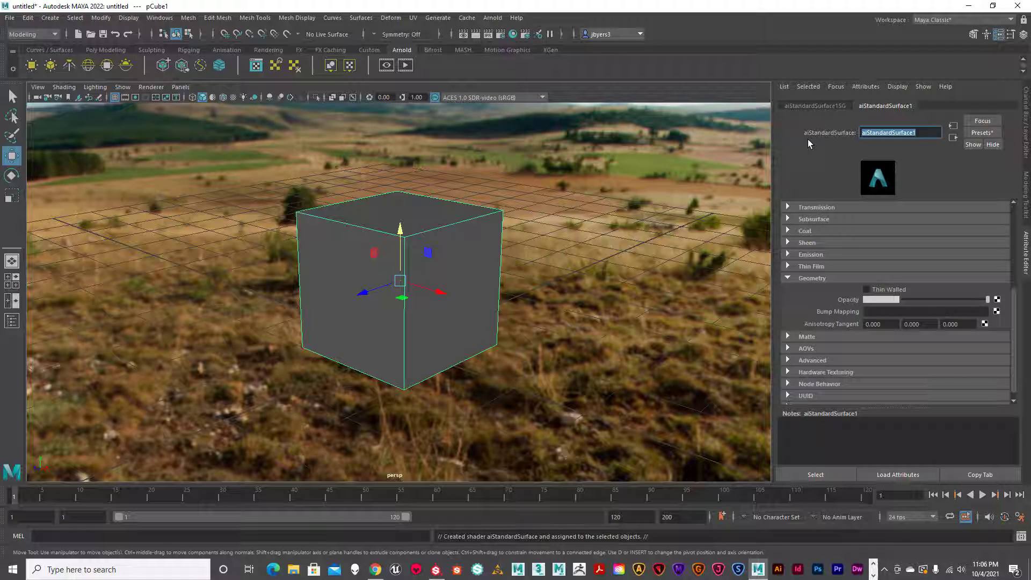
{"action": "type", "text": "Box"}
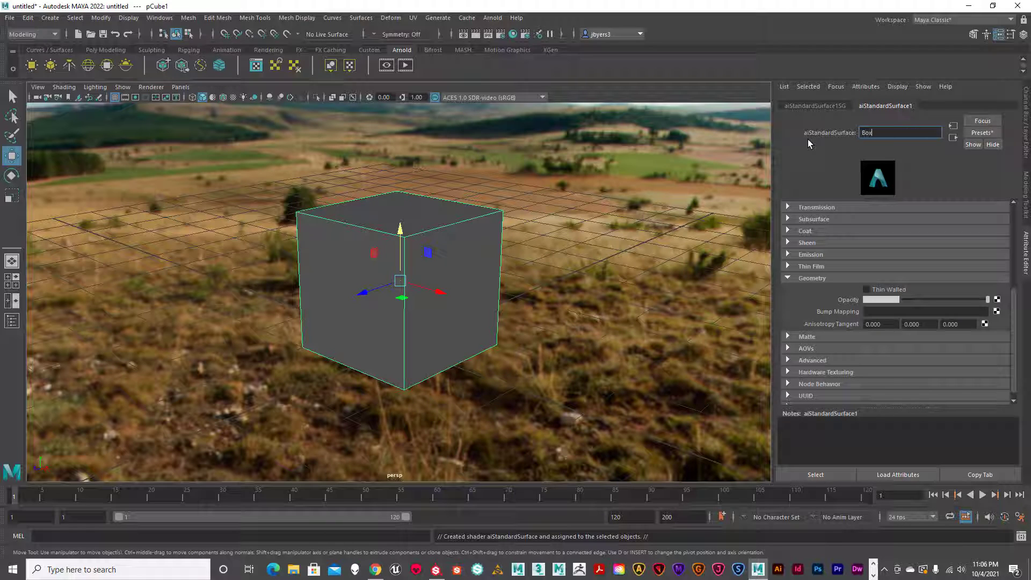
{"action": "type", "text": "_A_TX"}
{"action": "key", "text": "Return"}
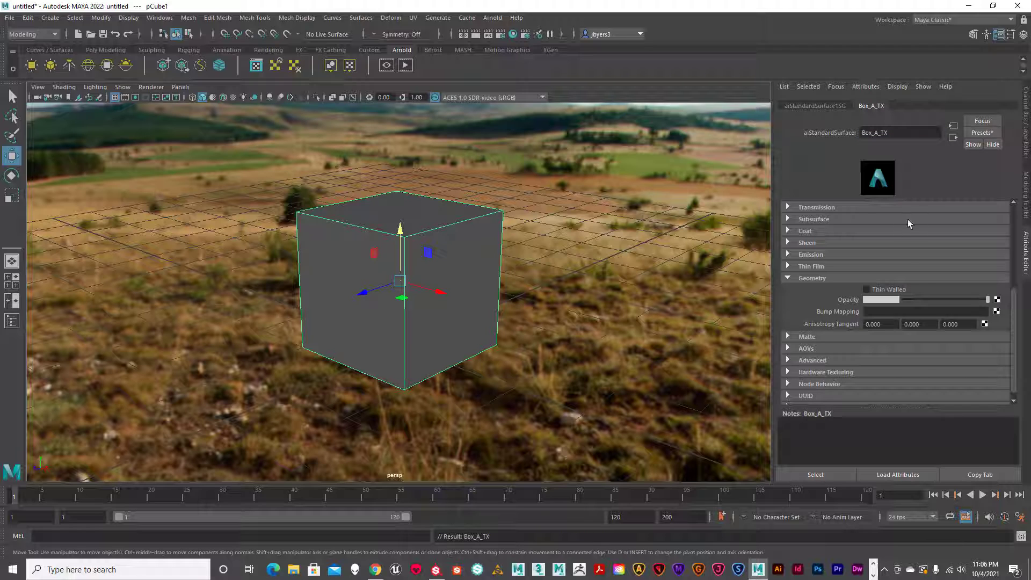
- Connect a file texture to the base color of Box_A_TX and set its filter type to Off
{"action": "scroll", "coordinate": [938, 276], "scroll_direction": "up", "scroll_amount": 5}
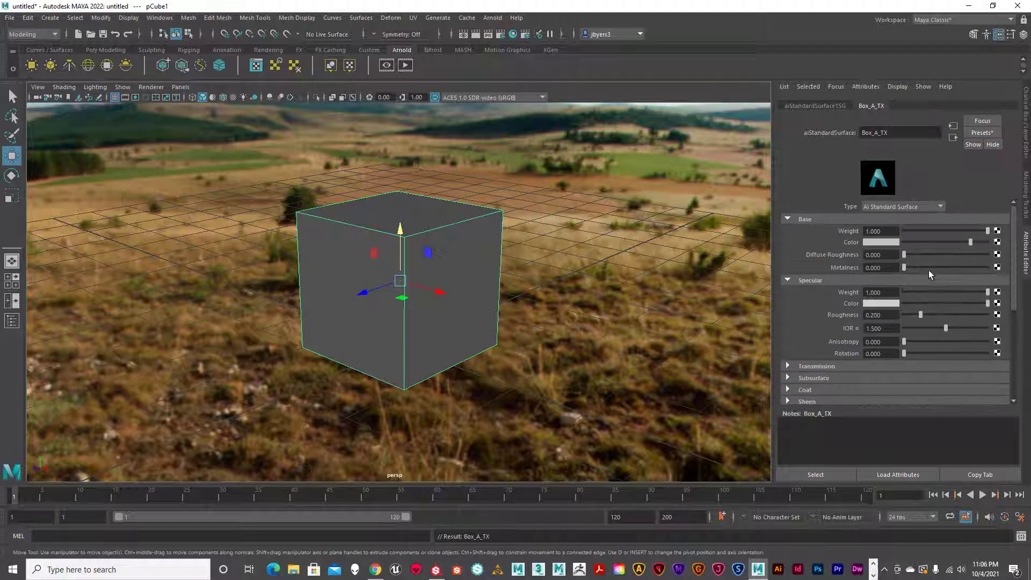
{"action": "left_click", "coordinate": [998, 242]}
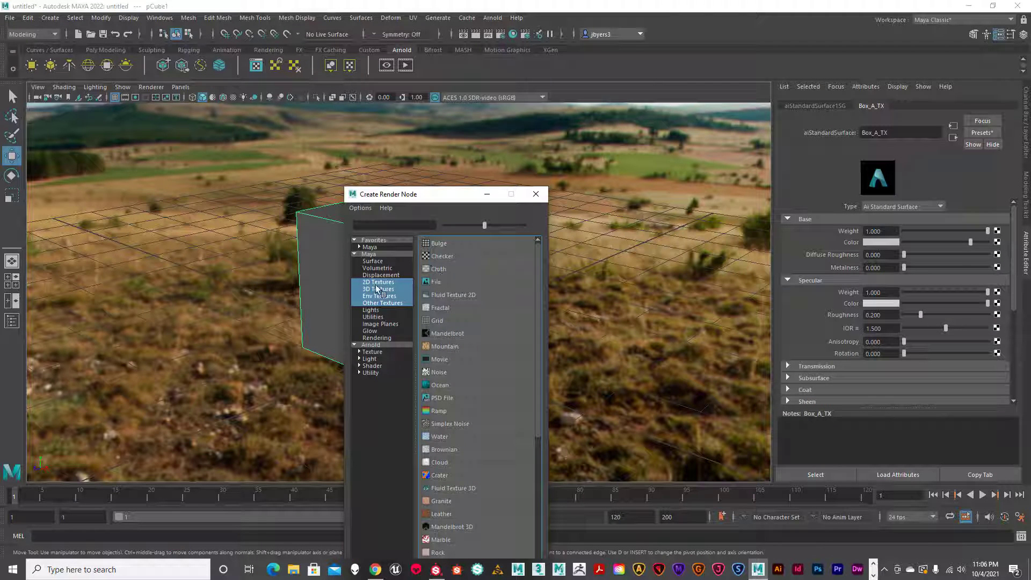
{"action": "left_click", "coordinate": [464, 282]}
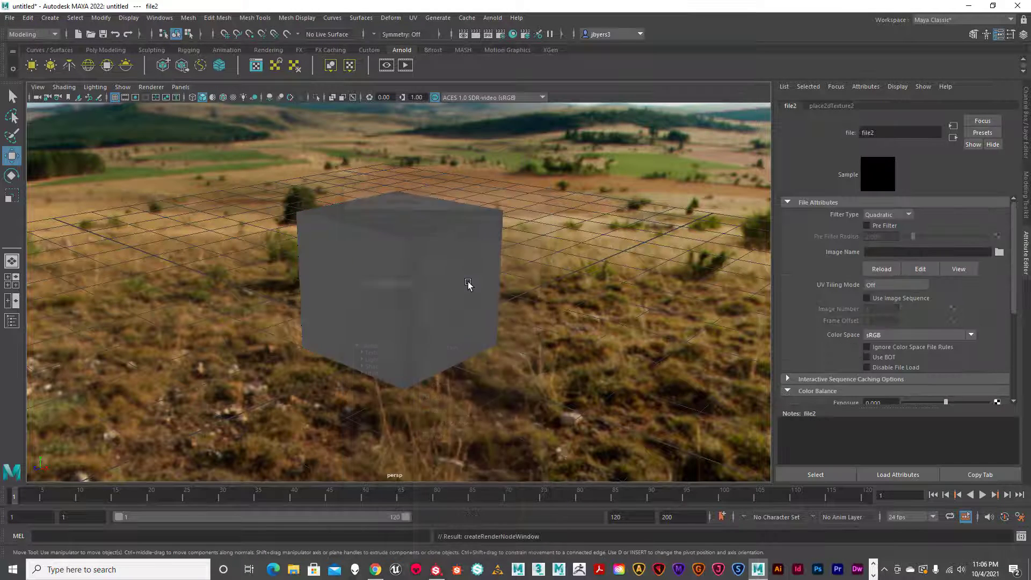
{"action": "left_click", "coordinate": [909, 214]}
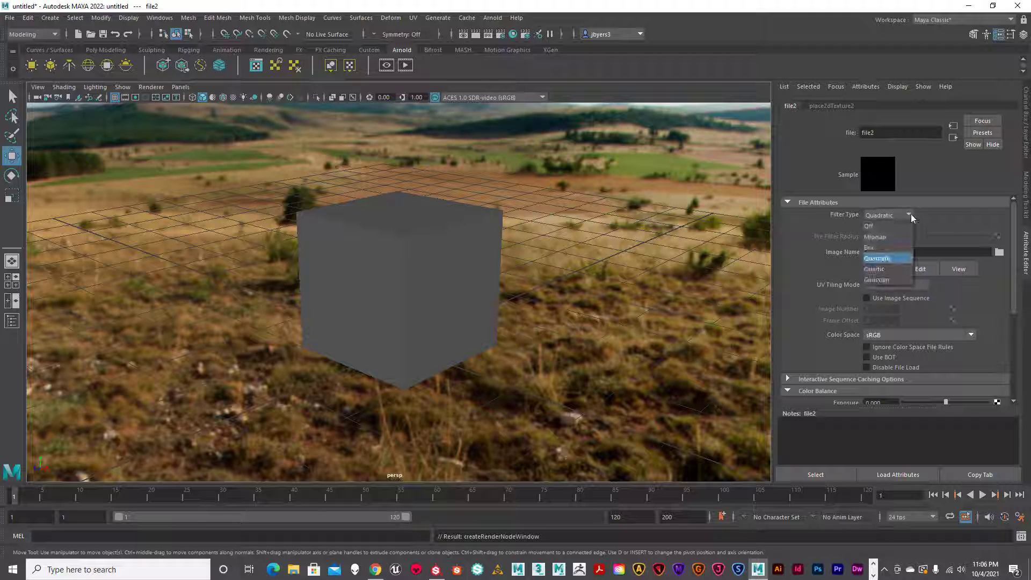
{"action": "left_click", "coordinate": [880, 226]}
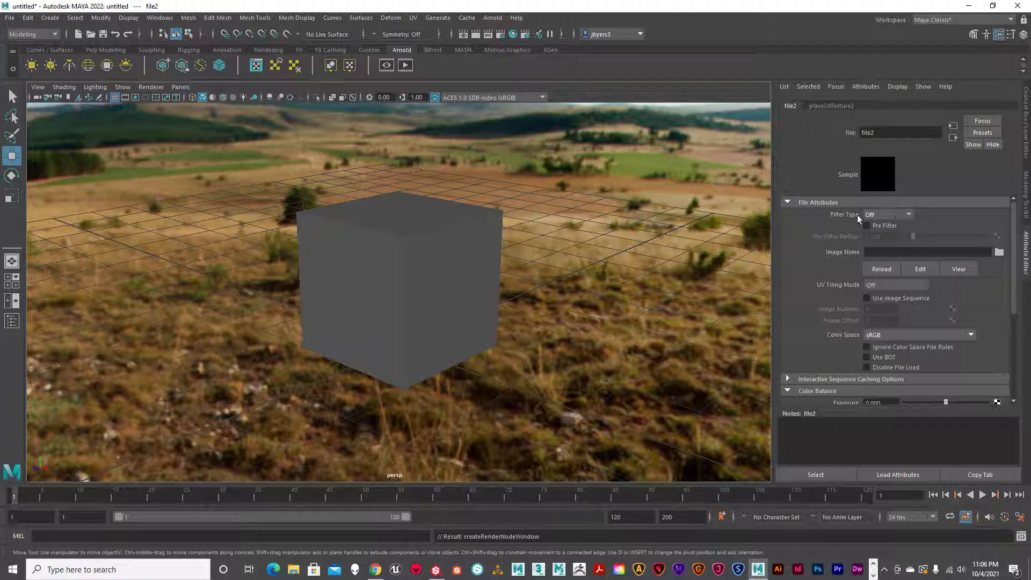
- Load Box_TX_Test_initialShadingGroup_BaseColor.png from the NEW_TEXTURES folder as the base color image and turn on textured display in the viewport
{"action": "left_click", "coordinate": [1000, 251]}
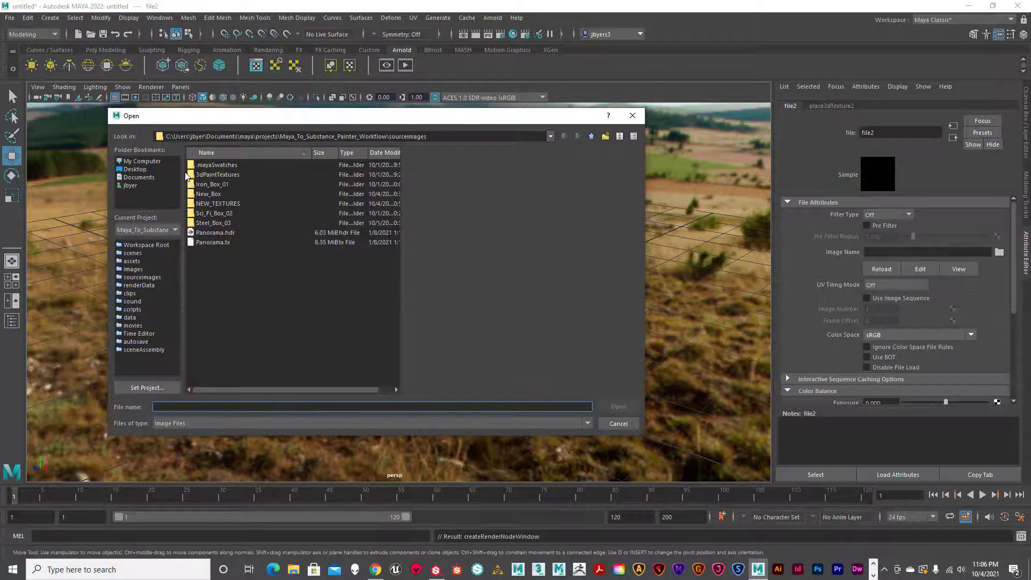
{"action": "double_click", "coordinate": [218, 204]}
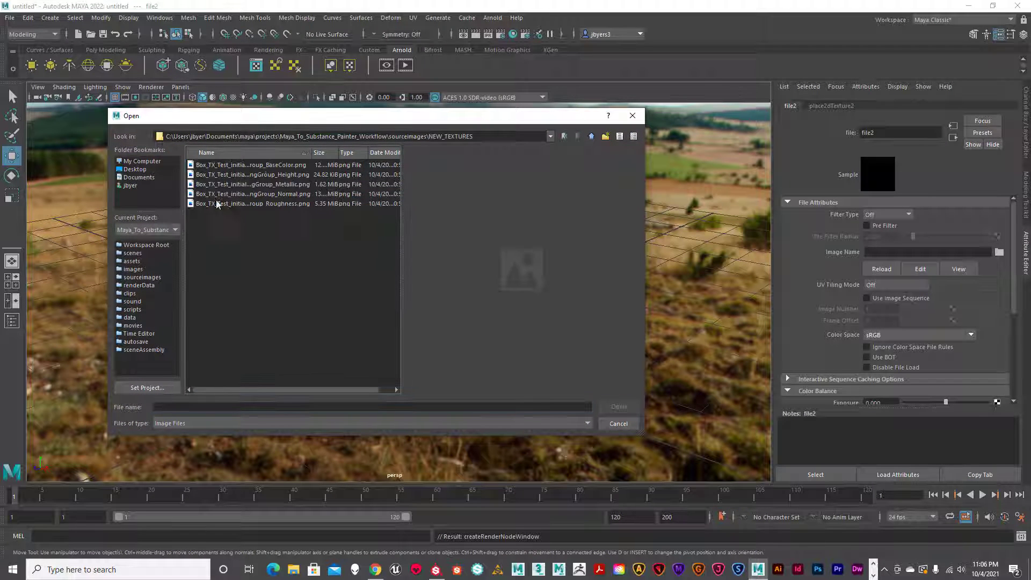
{"action": "left_click", "coordinate": [290, 164]}
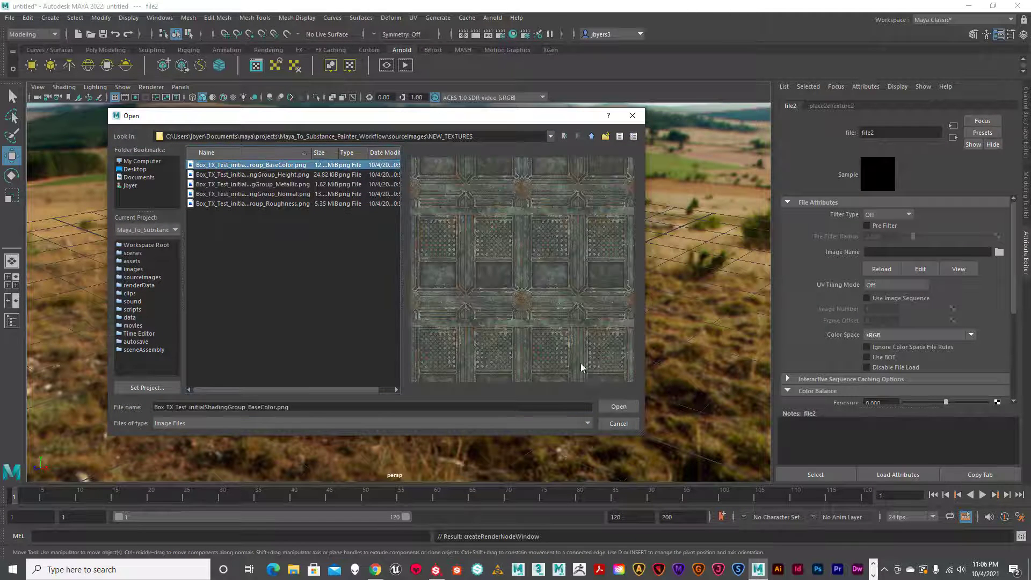
{"action": "left_click", "coordinate": [618, 406]}
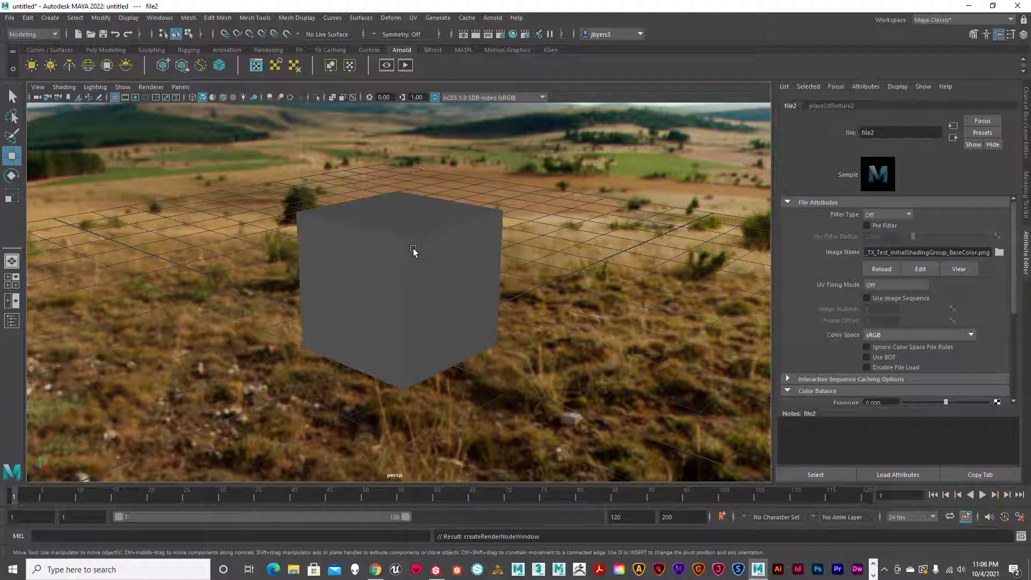
{"action": "key", "text": "6"}
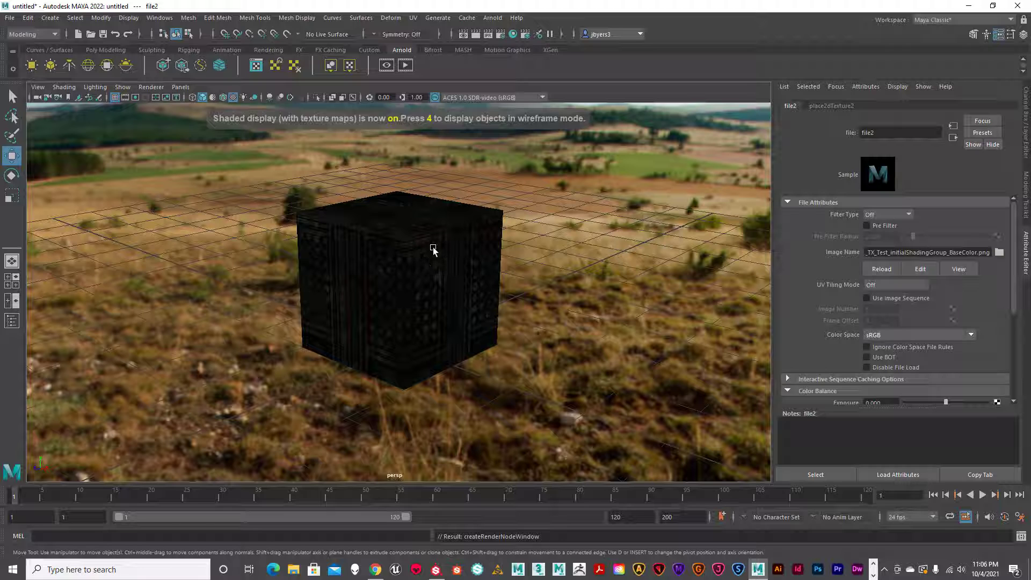
{"action": "left_click_drag", "start_coordinate": [436, 249], "coordinate": [437, 255], "text": "alt"}
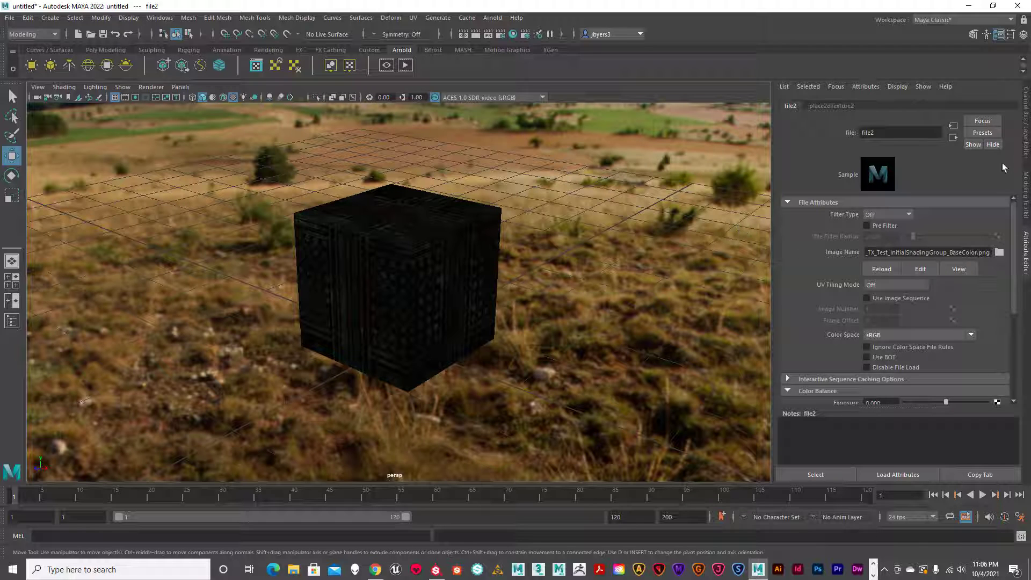
- Connect a file texture to the specular roughness of Box_A_TX and set its filter type to Off
{"action": "left_click", "coordinate": [953, 137]}
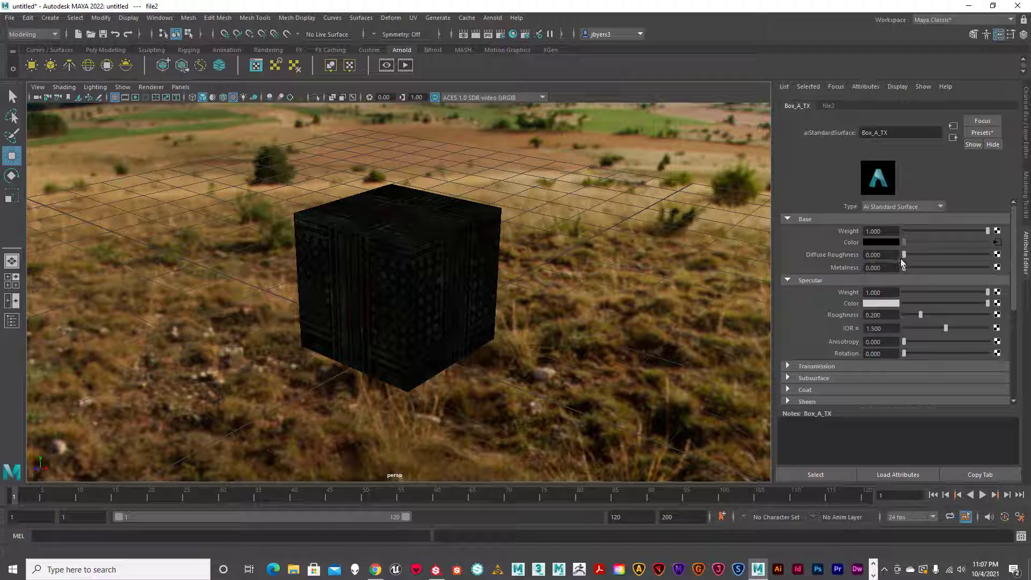
{"action": "scroll", "coordinate": [898, 271], "scroll_direction": "down", "scroll_amount": 2}
{"action": "left_click", "coordinate": [998, 282]}
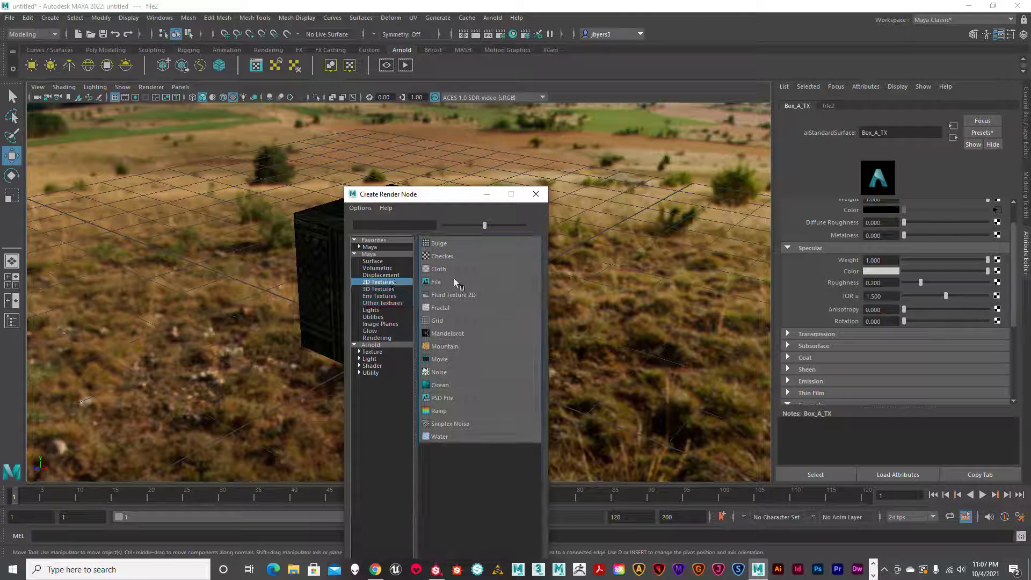
{"action": "left_click", "coordinate": [454, 282]}
{"action": "left_click", "coordinate": [908, 216]}
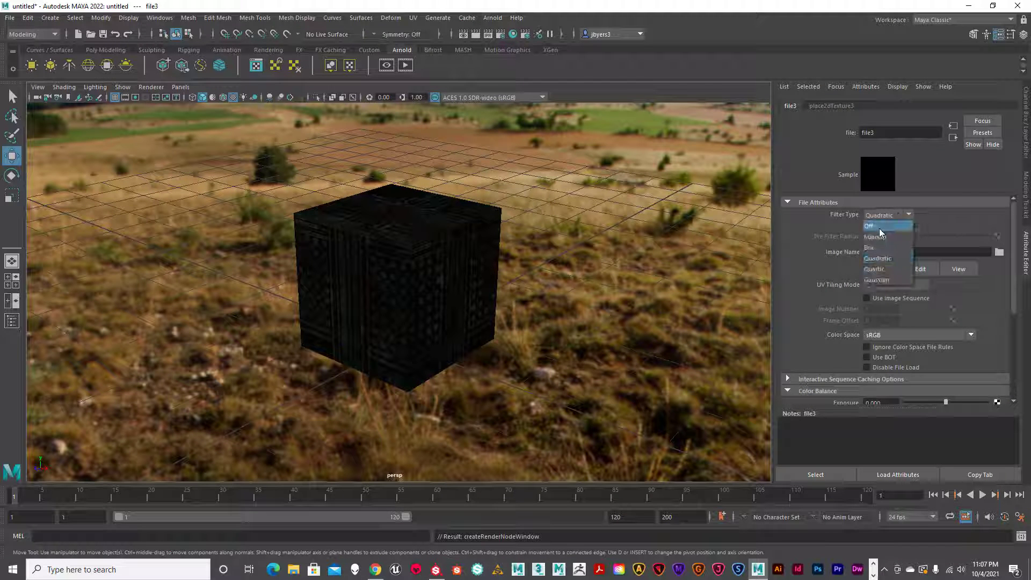
{"action": "left_click", "coordinate": [878, 216]}
- Load Box_TX_Test_initialShadingGroup_Metallic.png from the NEW_TEXTURES folder as the roughness texture's image
{"action": "left_click", "coordinate": [996, 253]}
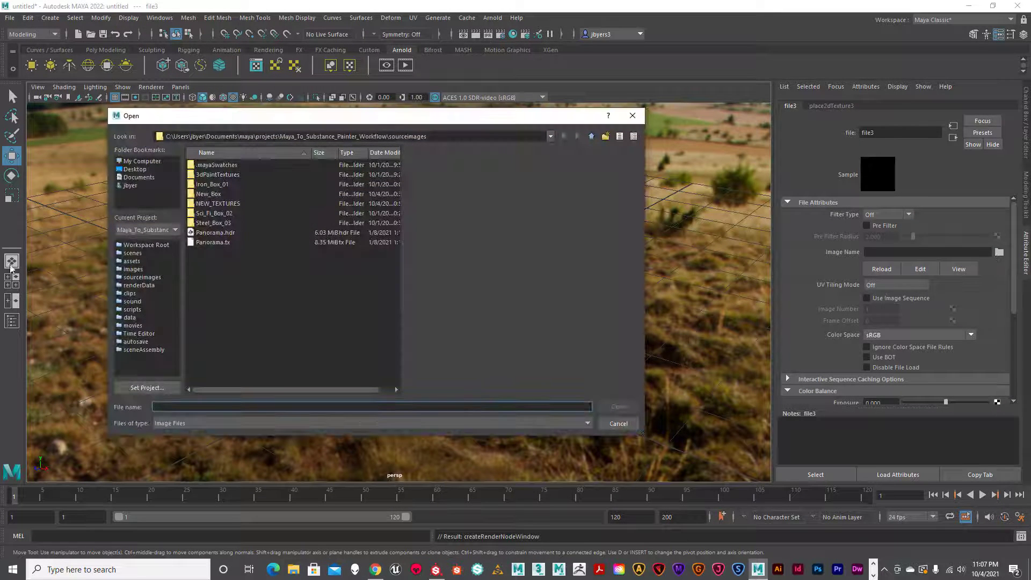
{"action": "double_click", "coordinate": [204, 206]}
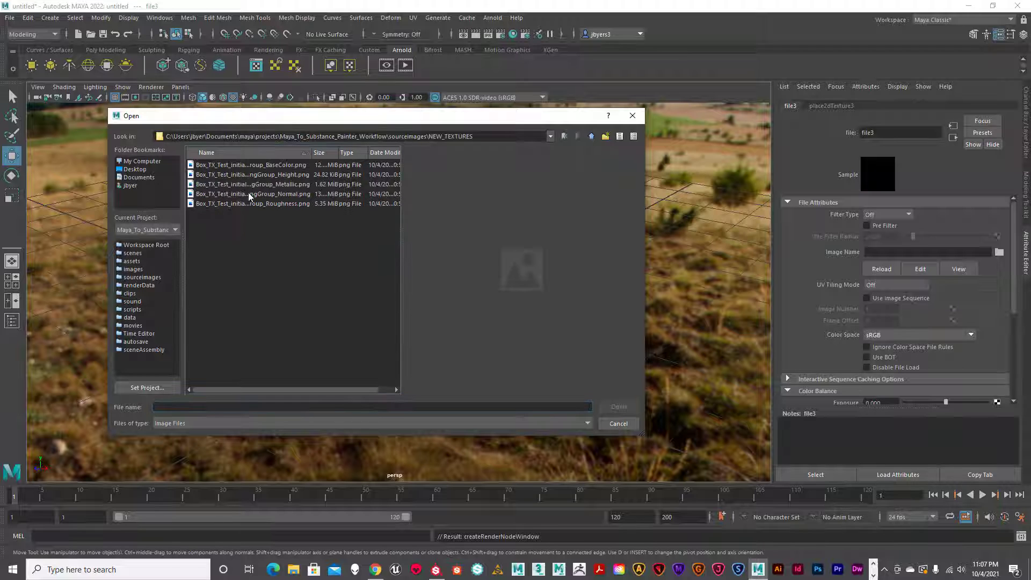
{"action": "left_click", "coordinate": [291, 186]}
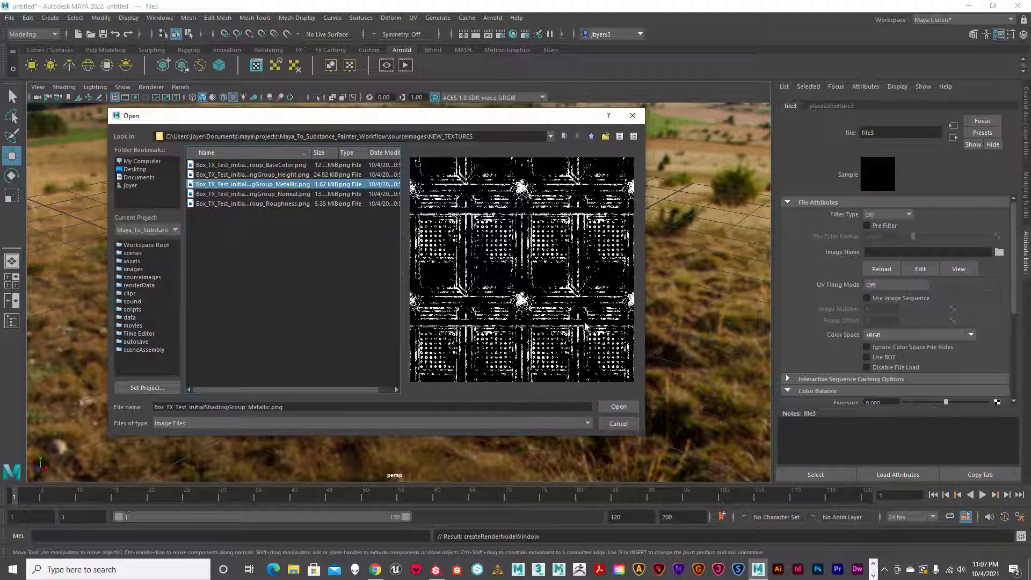
{"action": "left_click", "coordinate": [619, 407]}
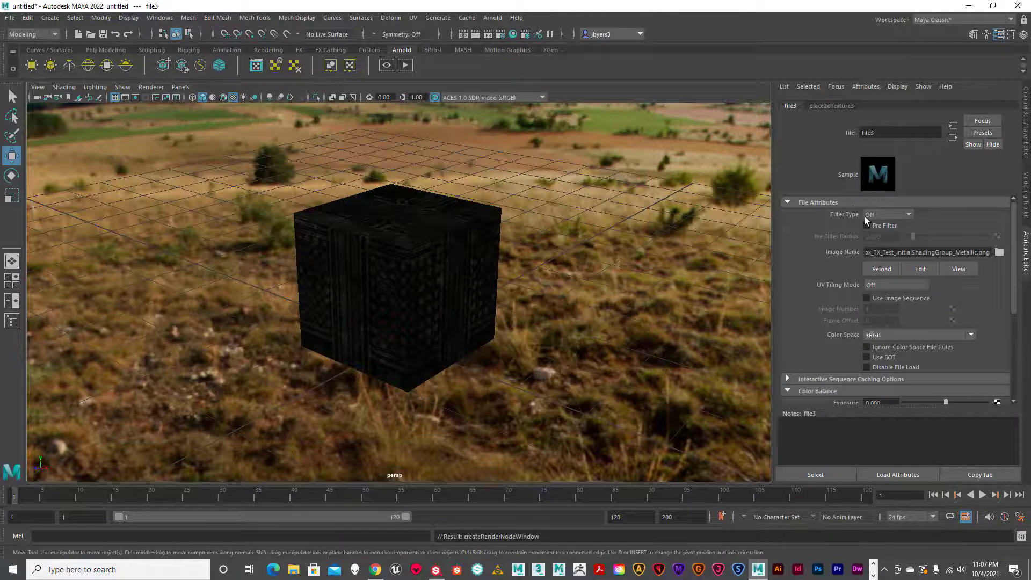
- Set the roughness texture's color space to Raw and enable Alpha Is Luminance in its color balance
{"action": "left_click", "coordinate": [967, 336]}
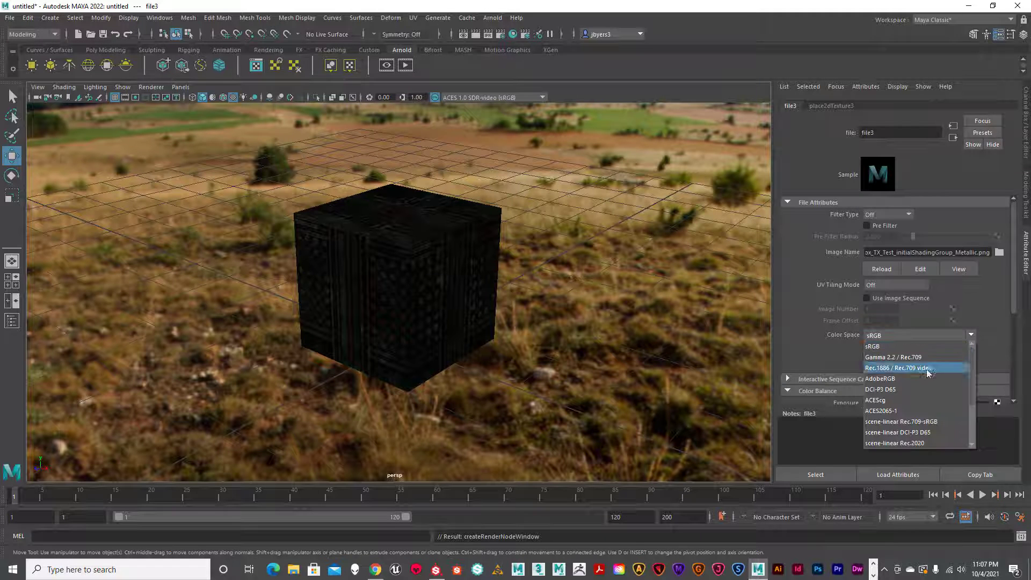
{"action": "scroll", "coordinate": [905, 417], "scroll_direction": "down", "scroll_amount": 2}
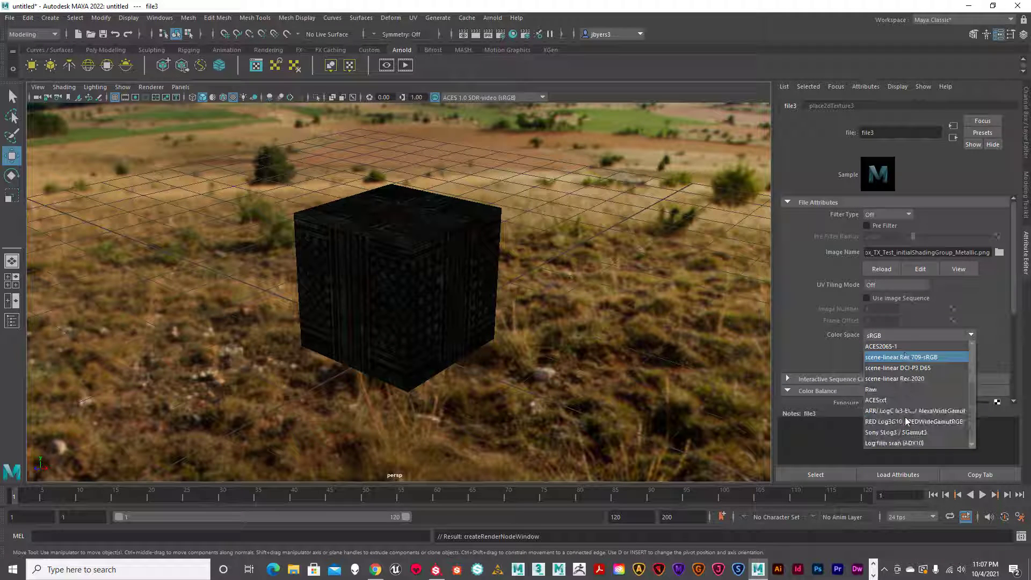
{"action": "left_click", "coordinate": [878, 392]}
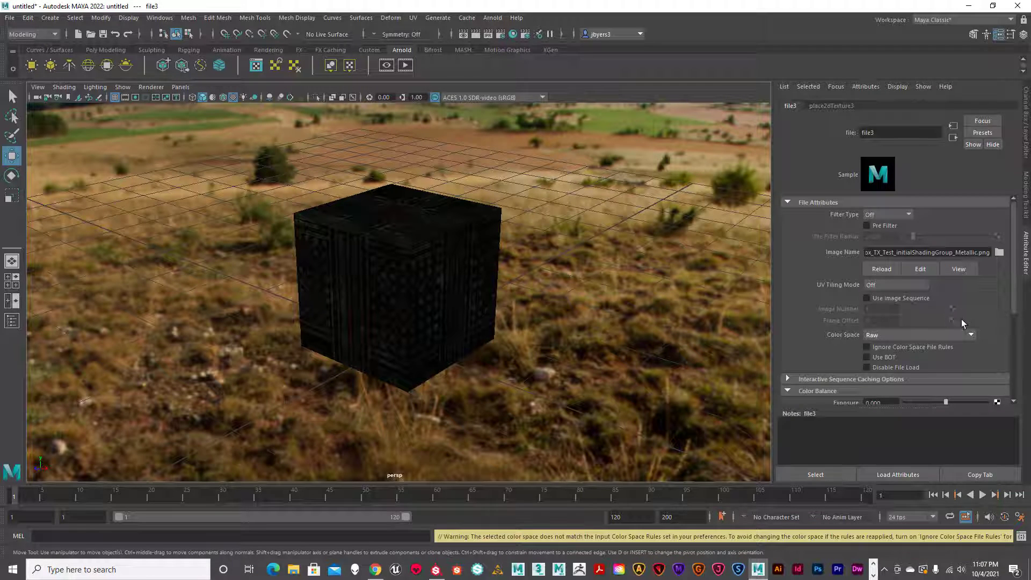
{"action": "scroll", "coordinate": [961, 321], "scroll_direction": "down", "scroll_amount": 3}
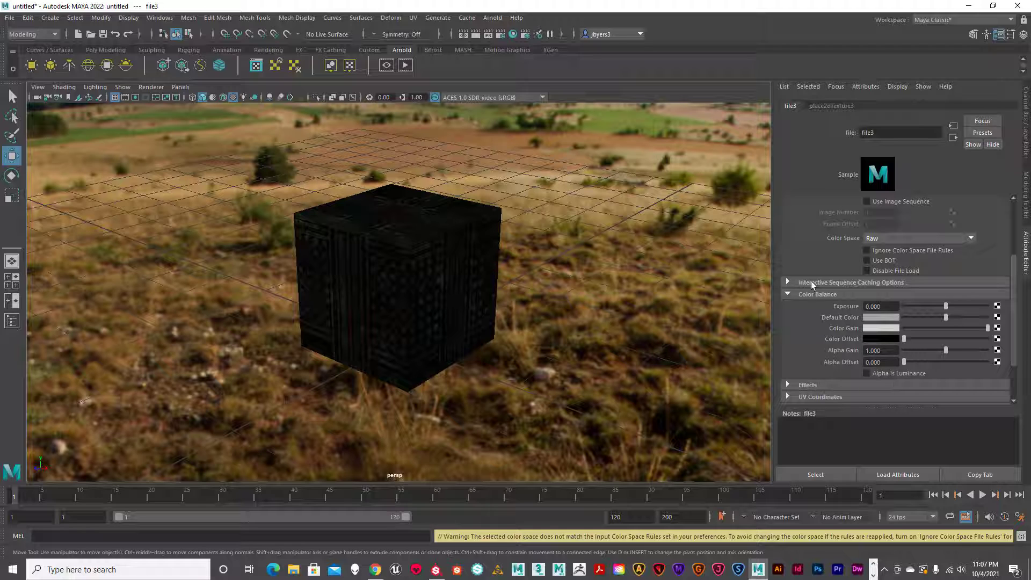
{"action": "left_click", "coordinate": [867, 373]}
{"action": "scroll", "coordinate": [996, 359], "scroll_direction": "up", "scroll_amount": 3}
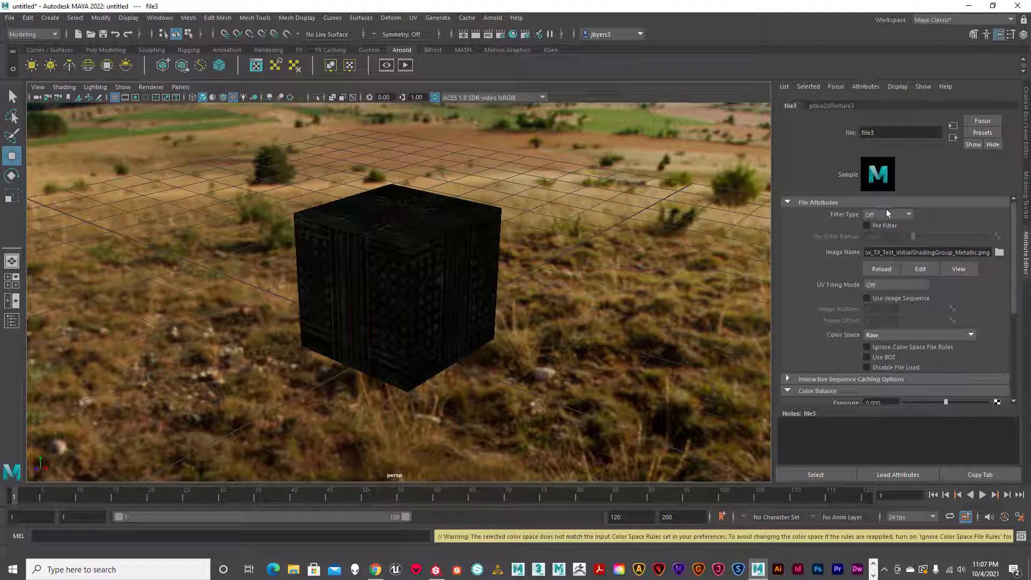
- Connect a file texture to the base metalness of Box_A_TX and set its filter type to Off
{"action": "left_click", "coordinate": [954, 138]}
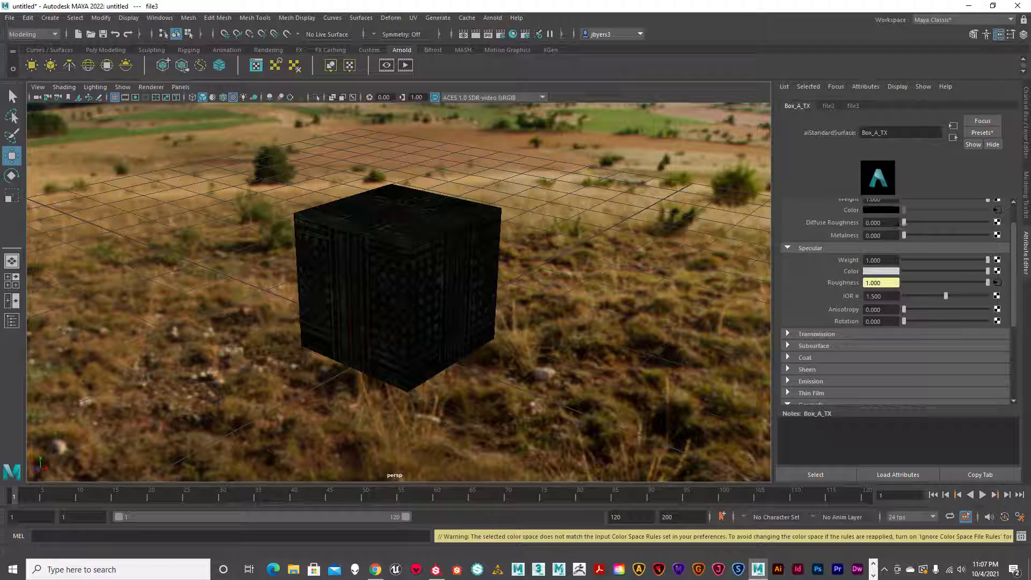
{"action": "scroll", "coordinate": [945, 286], "scroll_direction": "down", "scroll_amount": 3}
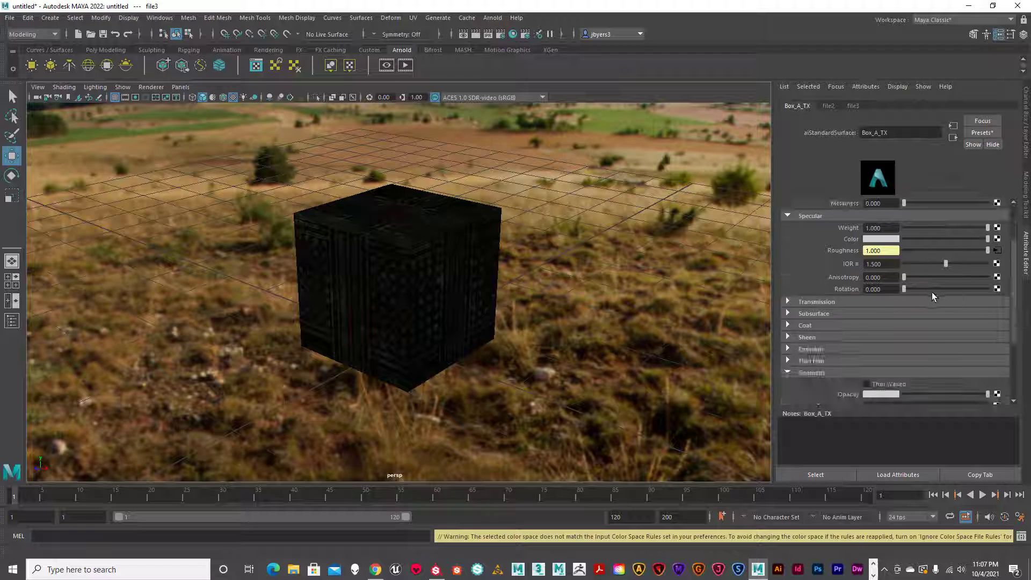
{"action": "scroll", "coordinate": [927, 279], "scroll_direction": "up", "scroll_amount": 2}
{"action": "scroll", "coordinate": [956, 288], "scroll_direction": "up", "scroll_amount": 2}
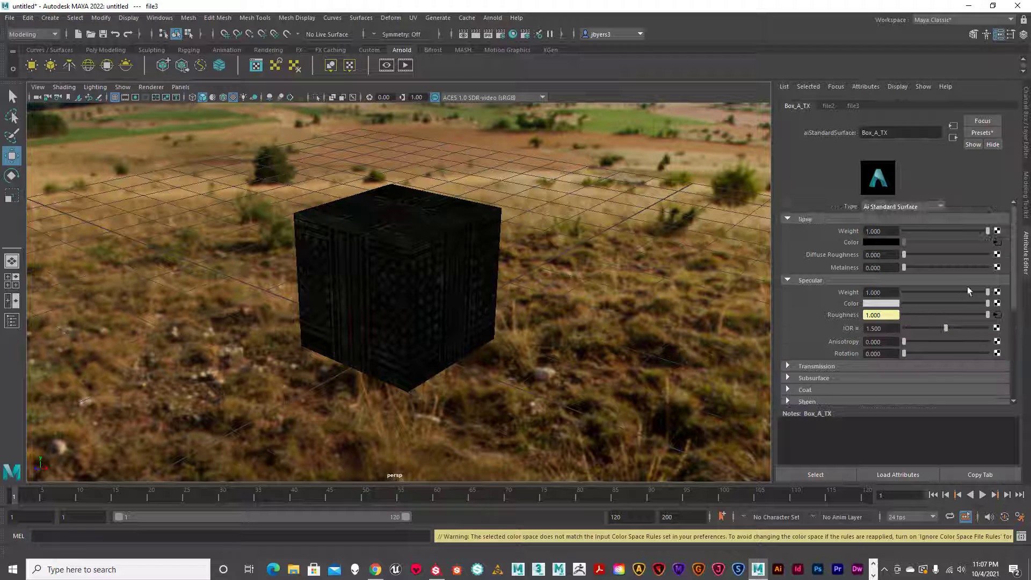
{"action": "left_click", "coordinate": [997, 267]}
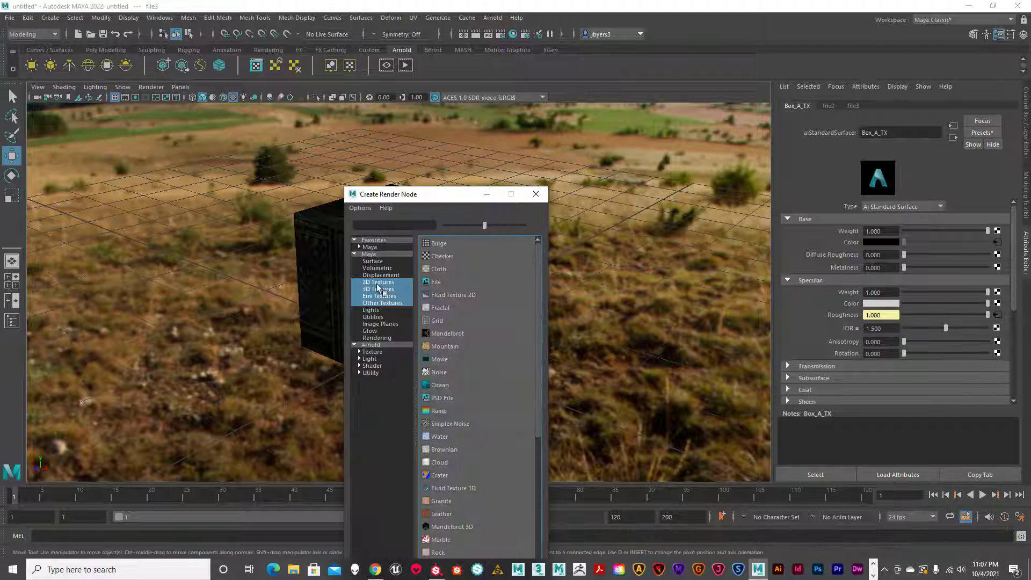
{"action": "left_click", "coordinate": [428, 283]}
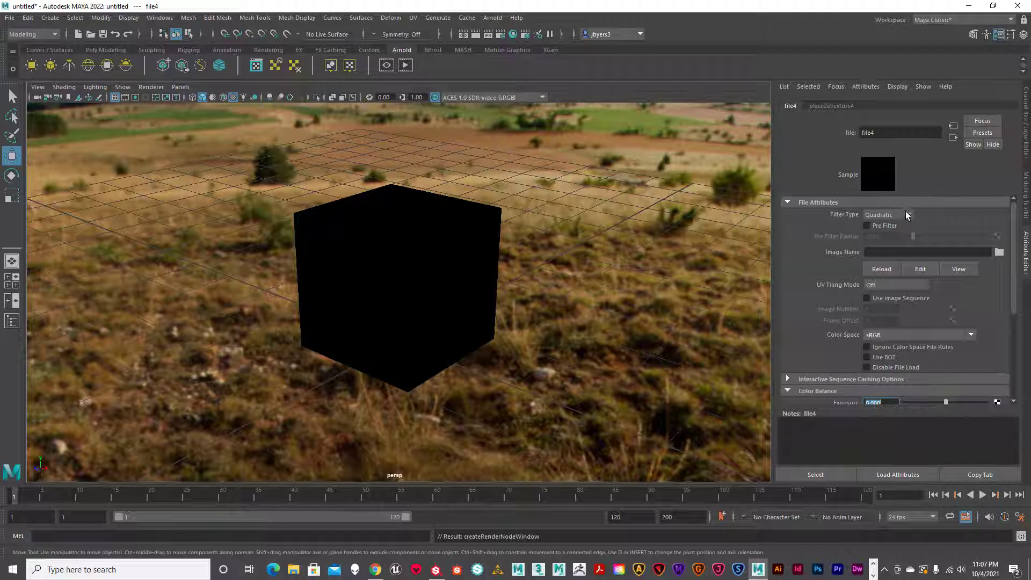
{"action": "left_click", "coordinate": [907, 215]}
{"action": "left_click", "coordinate": [882, 226]}
- Load Box_TX_Test_initialShadingGroup_Metallic.png from the NEW_TEXTURES folder as the metalness texture's image
{"action": "left_click", "coordinate": [999, 252]}
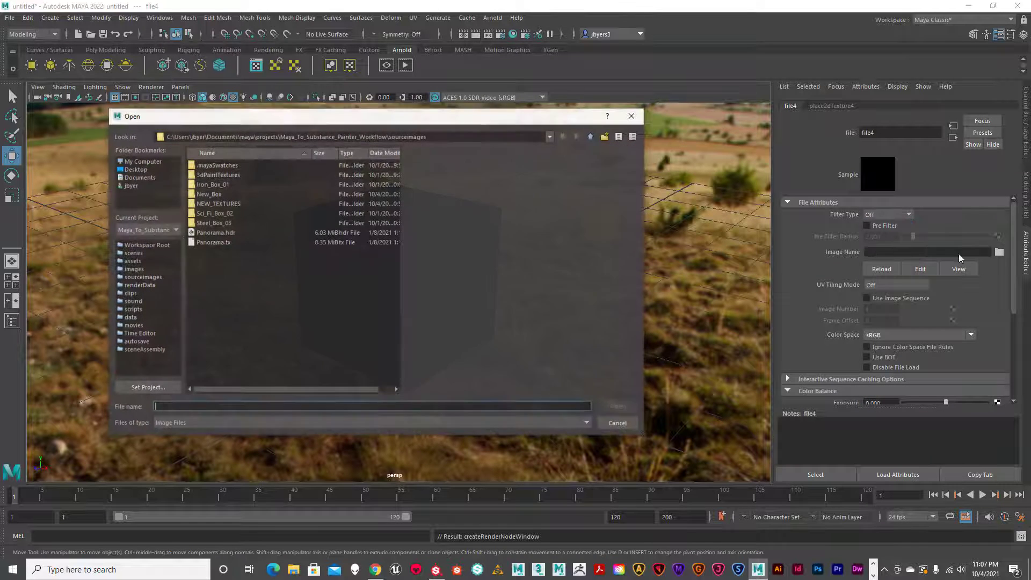
{"action": "double_click", "coordinate": [219, 205]}
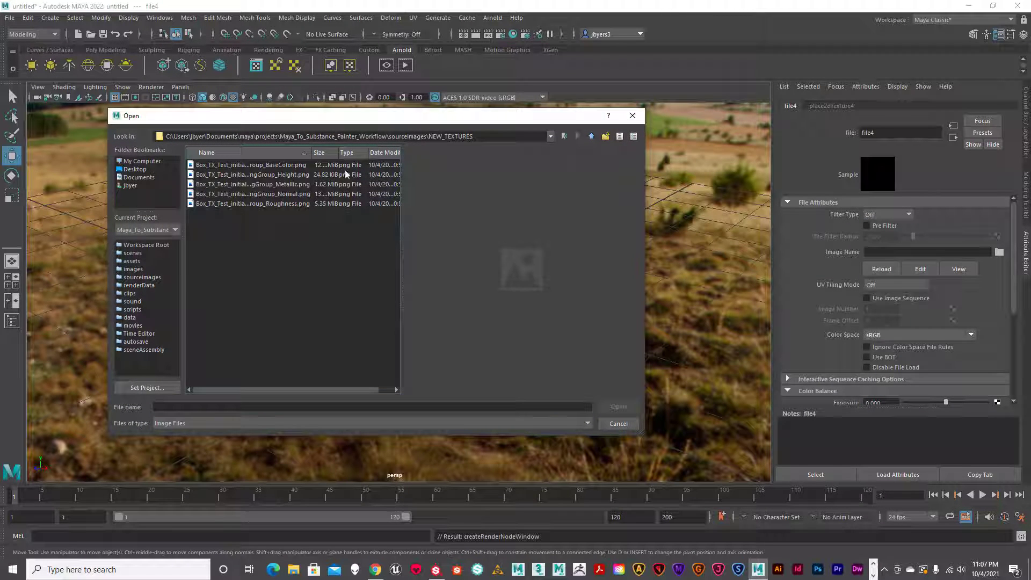
{"action": "left_click", "coordinate": [253, 185]}
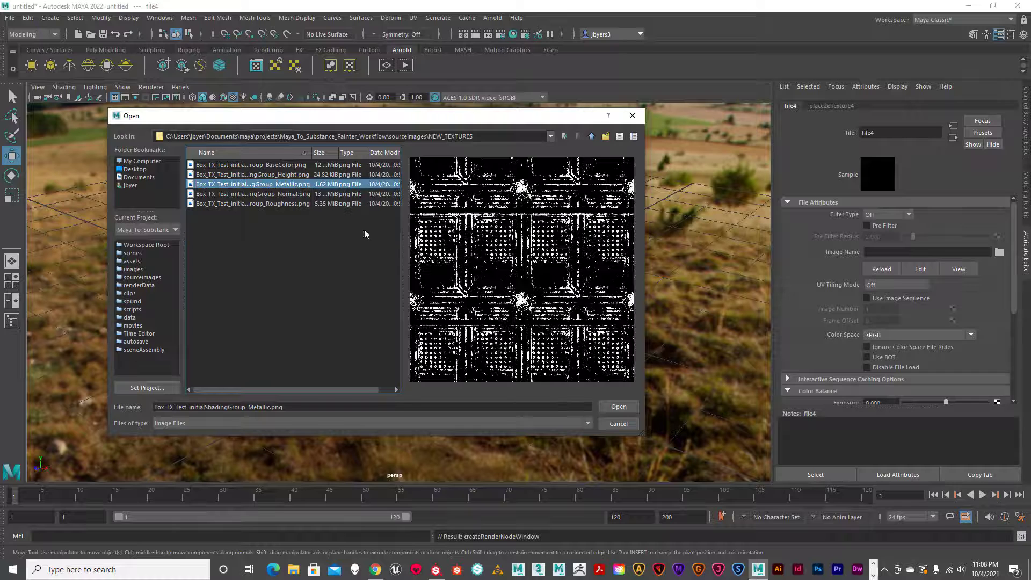
{"action": "left_click", "coordinate": [618, 407]}
- Set the metalness texture's color space to Raw and enable Alpha Is Luminance in its color balance
{"action": "left_click", "coordinate": [972, 334]}
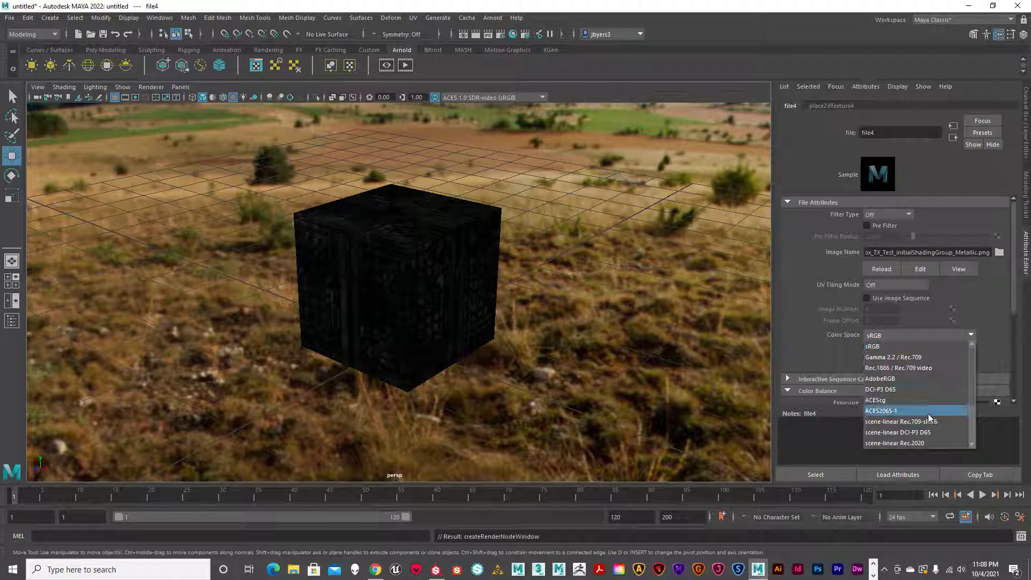
{"action": "left_click", "coordinate": [909, 390]}
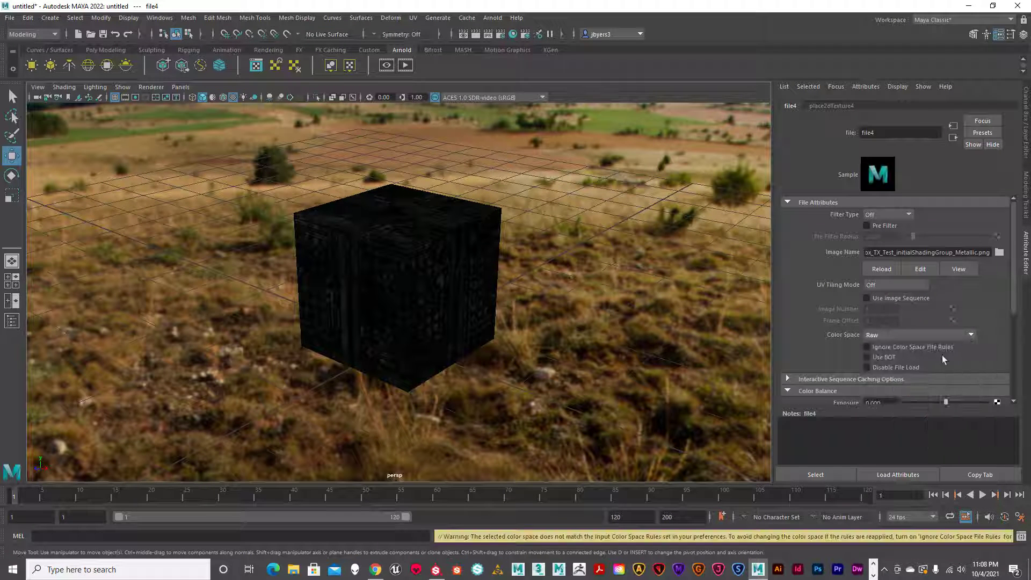
{"action": "scroll", "coordinate": [997, 301], "scroll_direction": "down", "scroll_amount": 3}
{"action": "scroll", "coordinate": [990, 313], "scroll_direction": "down", "scroll_amount": 3}
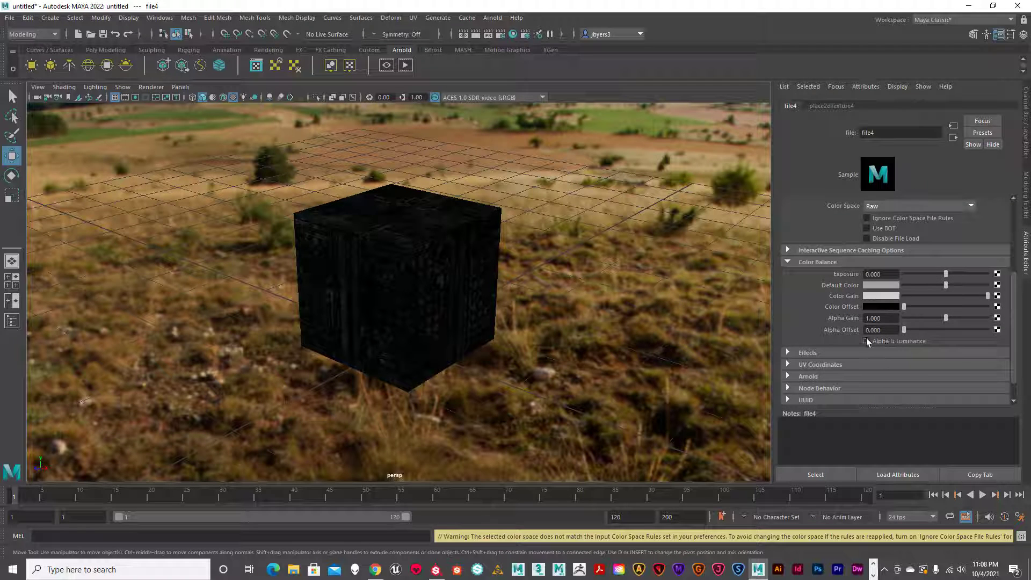
{"action": "scroll", "coordinate": [985, 231], "scroll_direction": "up", "scroll_amount": 3}
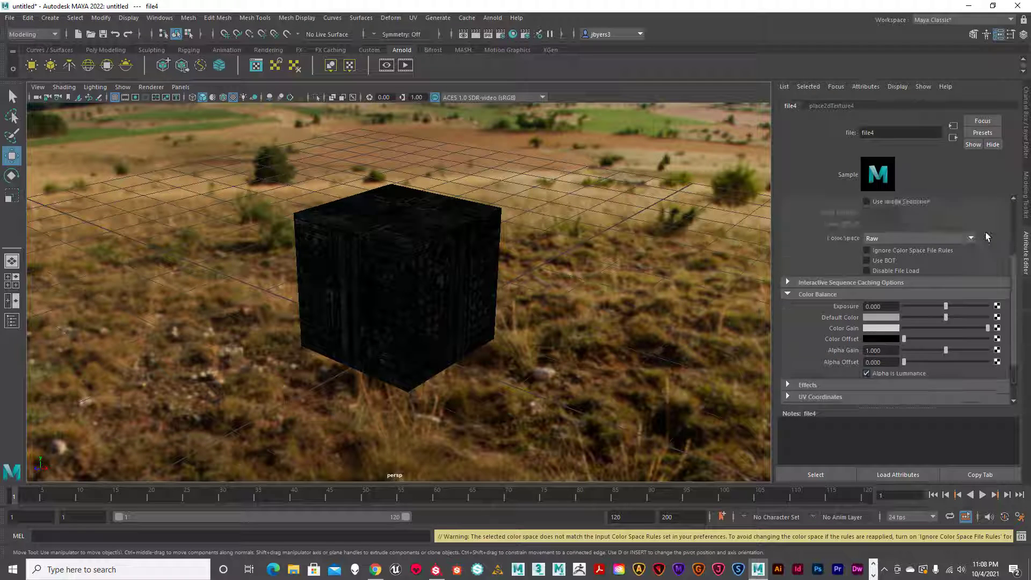
{"action": "scroll", "coordinate": [895, 277], "scroll_direction": "down", "scroll_amount": 2}
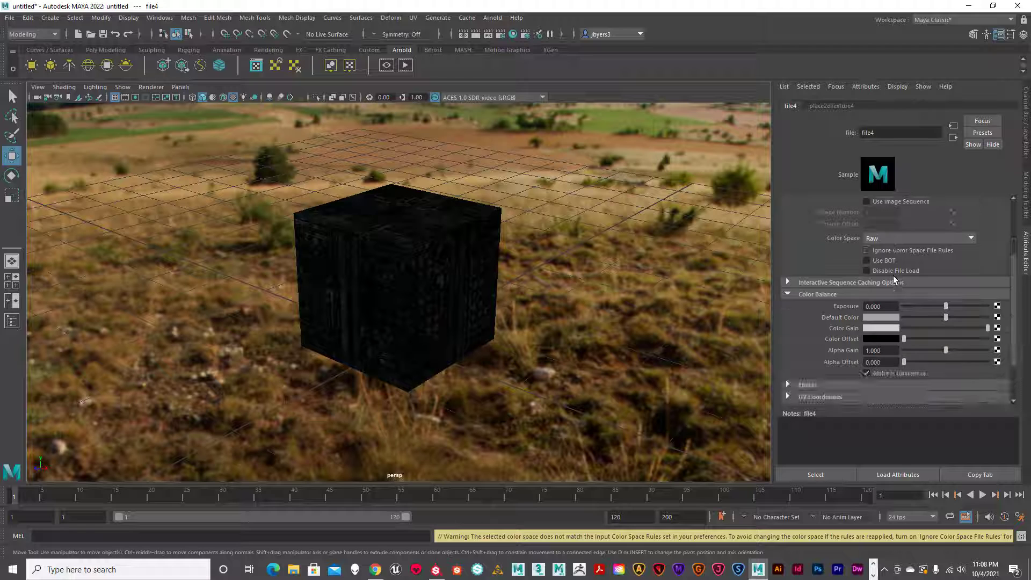
{"action": "scroll", "coordinate": [940, 285], "scroll_direction": "up", "scroll_amount": 4}
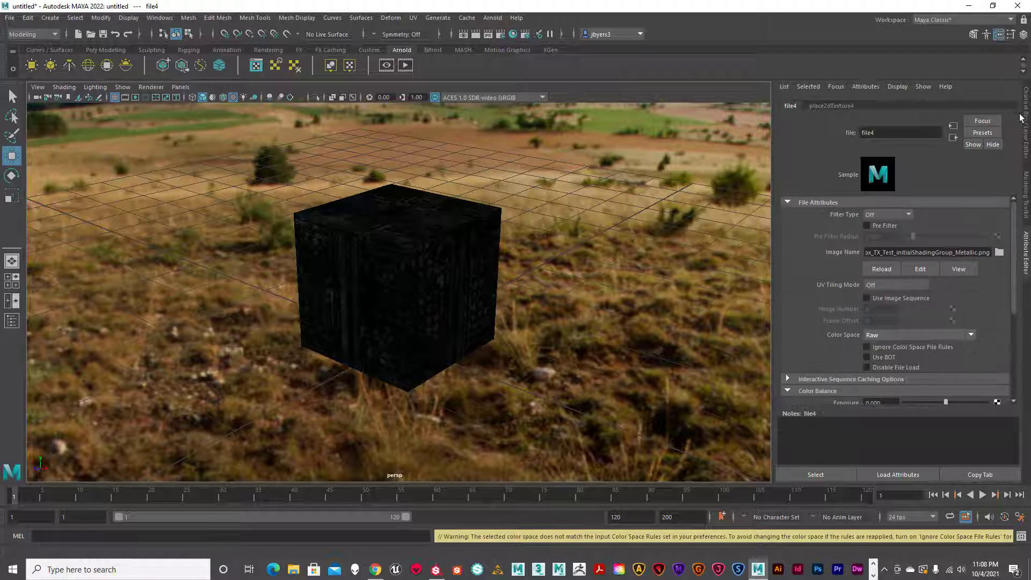
- Replace the image of the file texture driving specular roughness with Box_TX_Test_initialShadingGroup_Roughness.png
{"action": "left_click", "coordinate": [953, 138]}
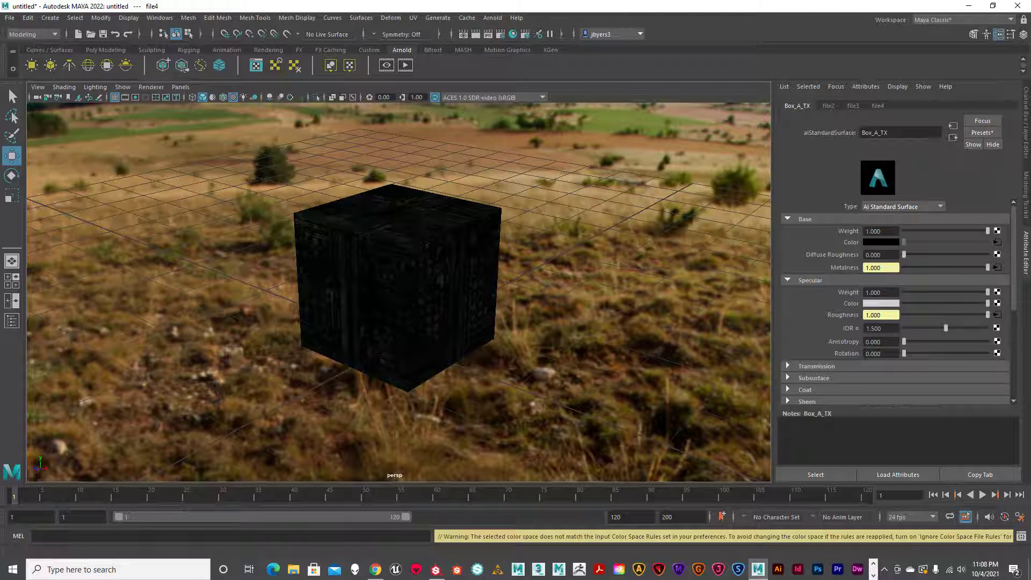
{"action": "left_click", "coordinate": [997, 315]}
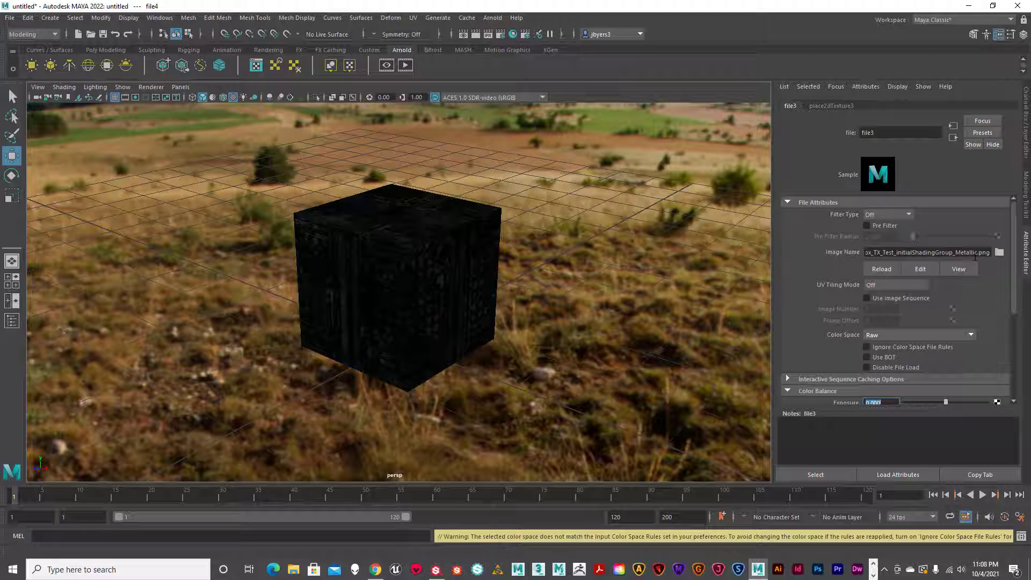
{"action": "left_click", "coordinate": [1000, 252]}
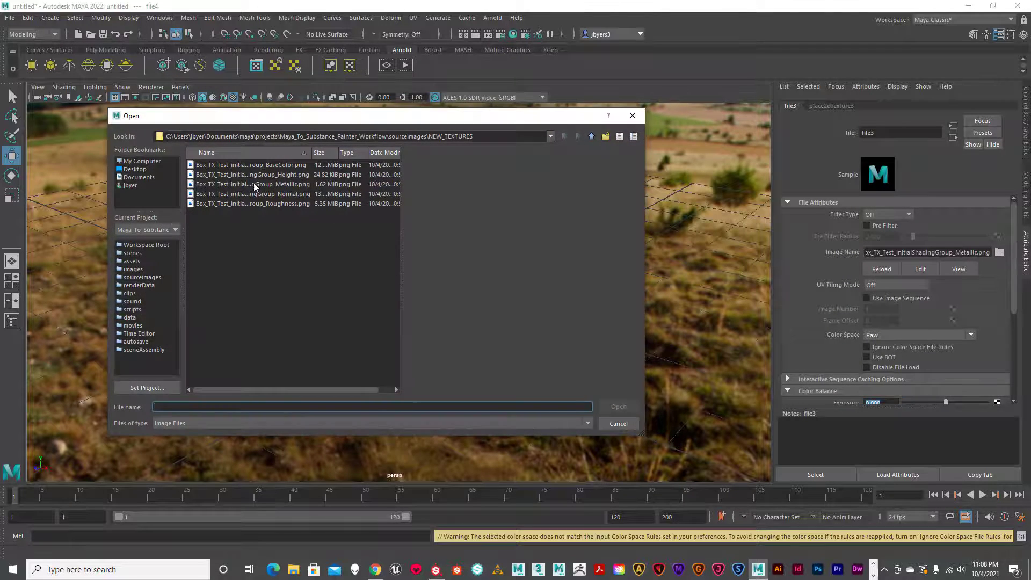
{"action": "left_click", "coordinate": [282, 204]}
{"action": "left_click", "coordinate": [623, 406]}
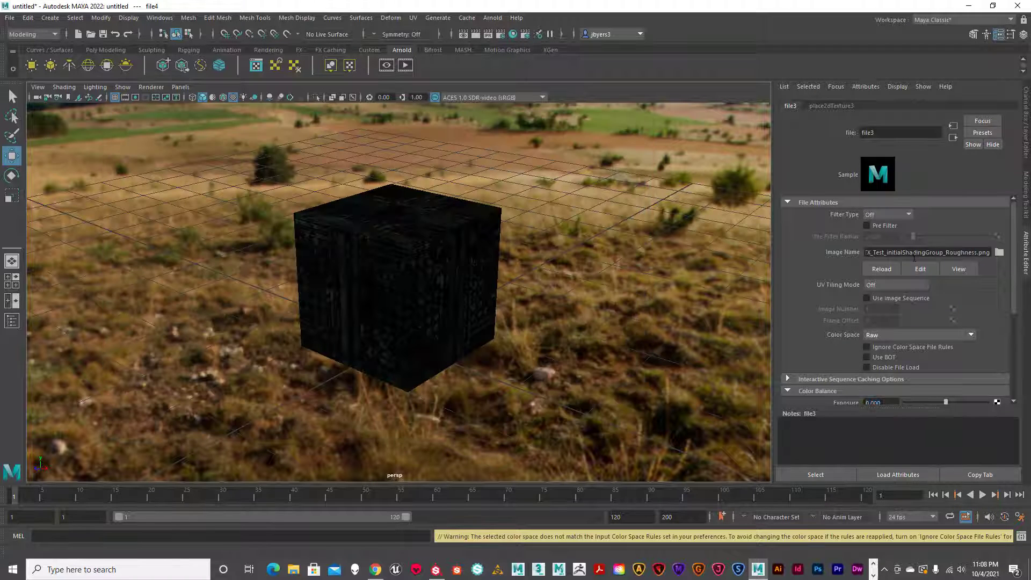
- Set the roughness texture's color space to Raw again and check its color balance settings
{"action": "left_click", "coordinate": [970, 337]}
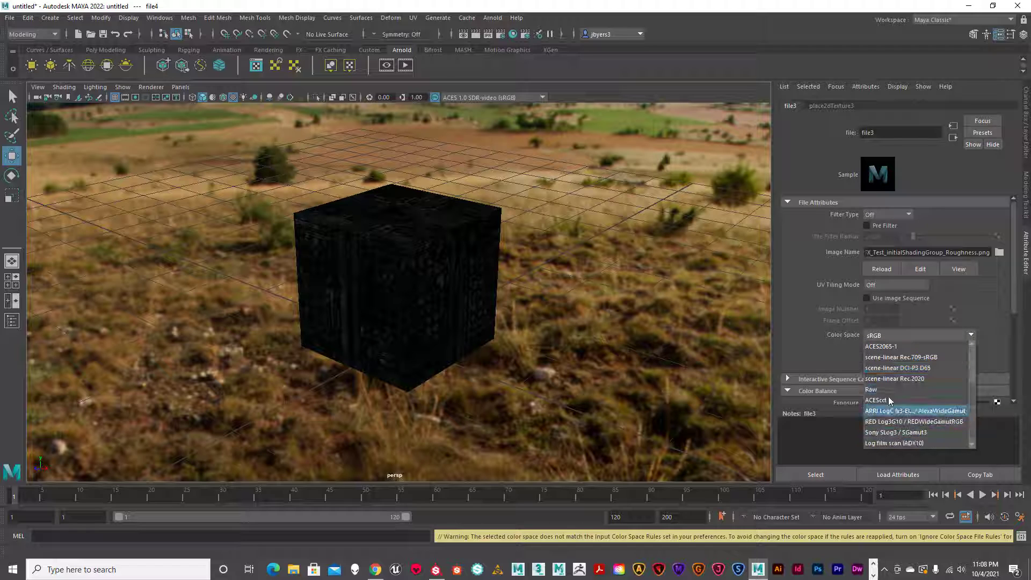
{"action": "left_click", "coordinate": [882, 390]}
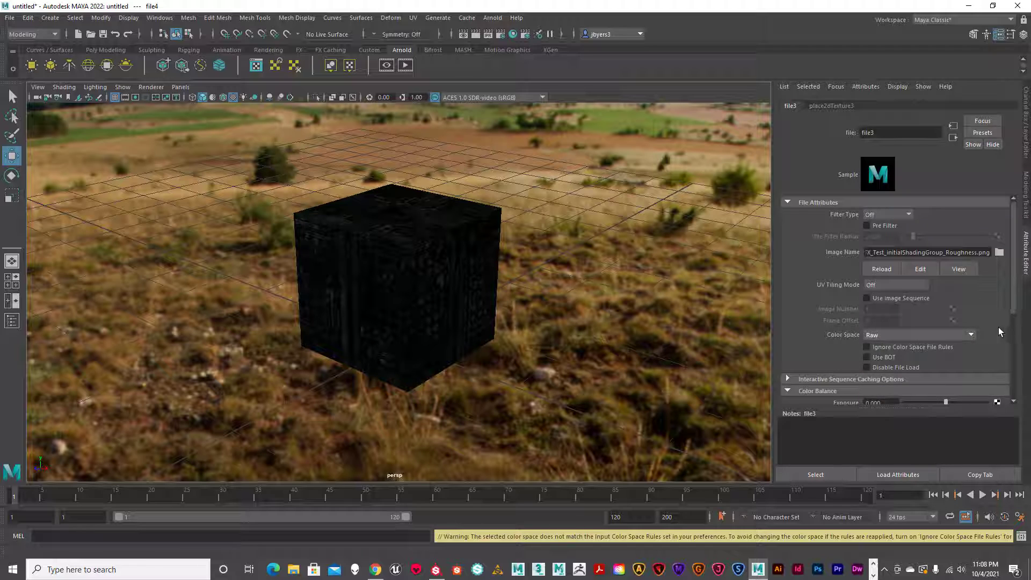
{"action": "scroll", "coordinate": [998, 327], "scroll_direction": "down", "scroll_amount": 4}
{"action": "scroll", "coordinate": [965, 336], "scroll_direction": "up", "scroll_amount": 4}
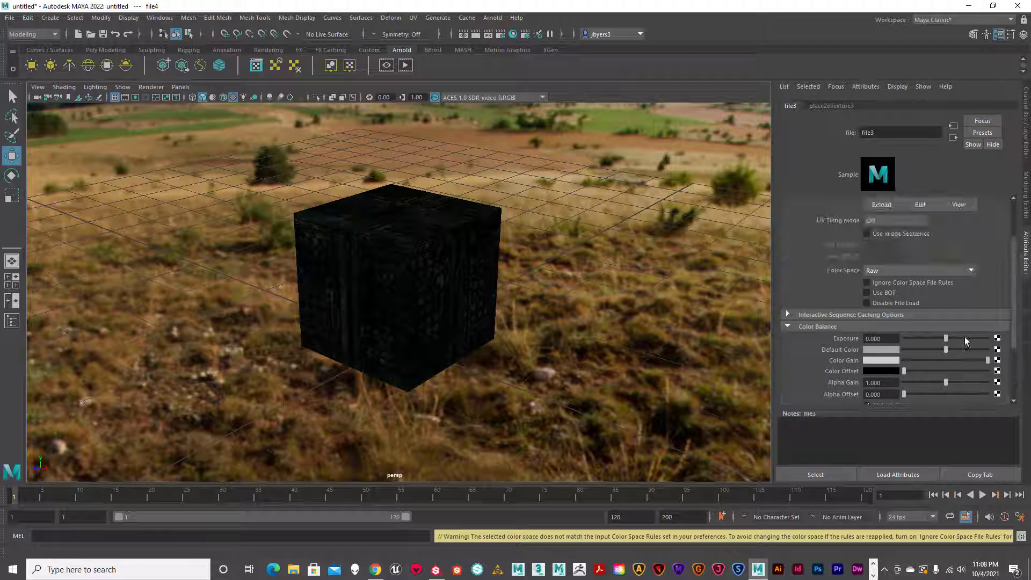
- Add a file texture to the Box_A_TX material's bump mapping and use it as Tangent Space Normals
{"action": "left_click", "coordinate": [957, 138]}
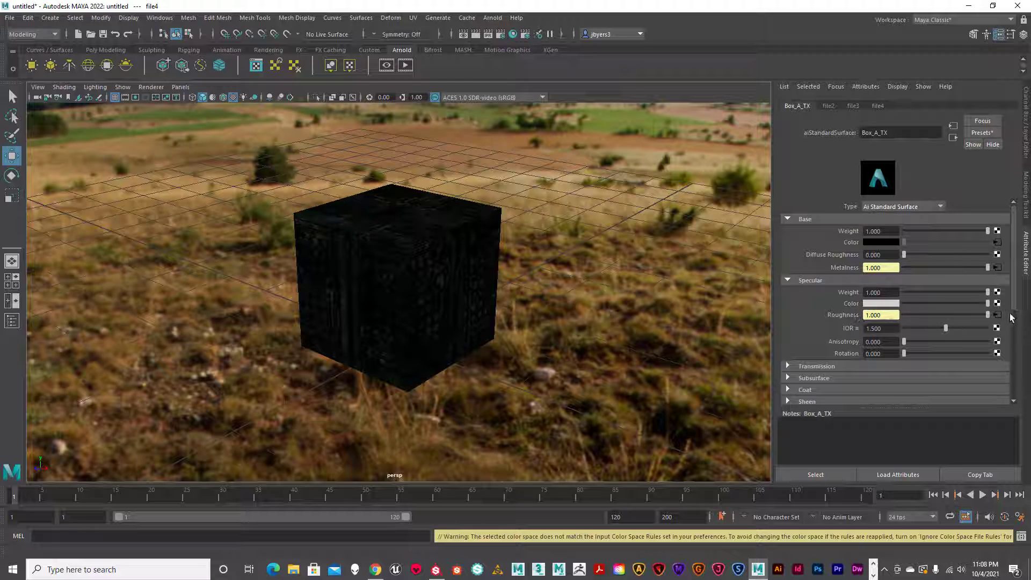
{"action": "scroll", "coordinate": [946, 311], "scroll_direction": "down", "scroll_amount": 2}
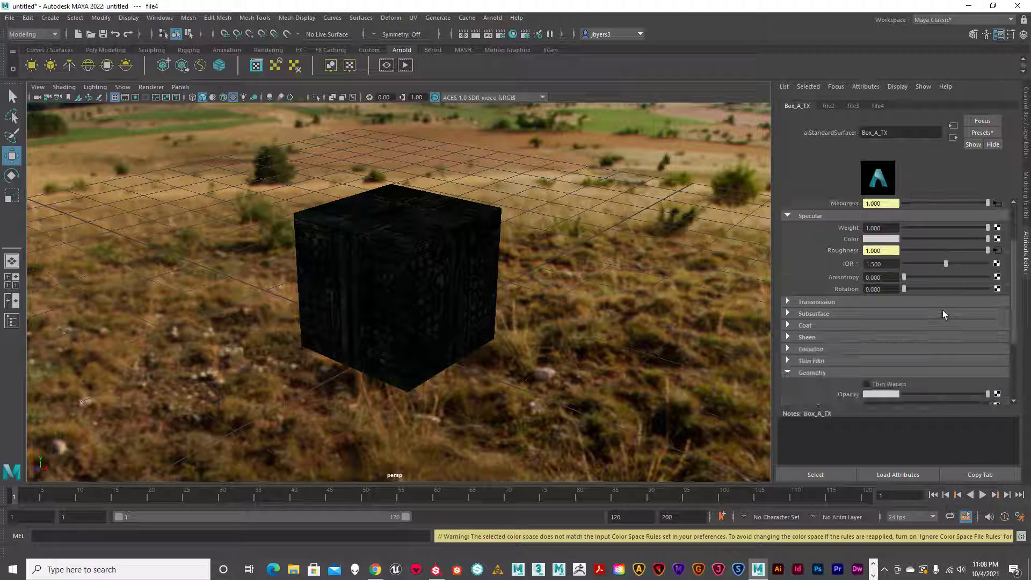
{"action": "scroll", "coordinate": [943, 310], "scroll_direction": "down", "scroll_amount": 2}
{"action": "scroll", "coordinate": [806, 337], "scroll_direction": "down", "scroll_amount": 1}
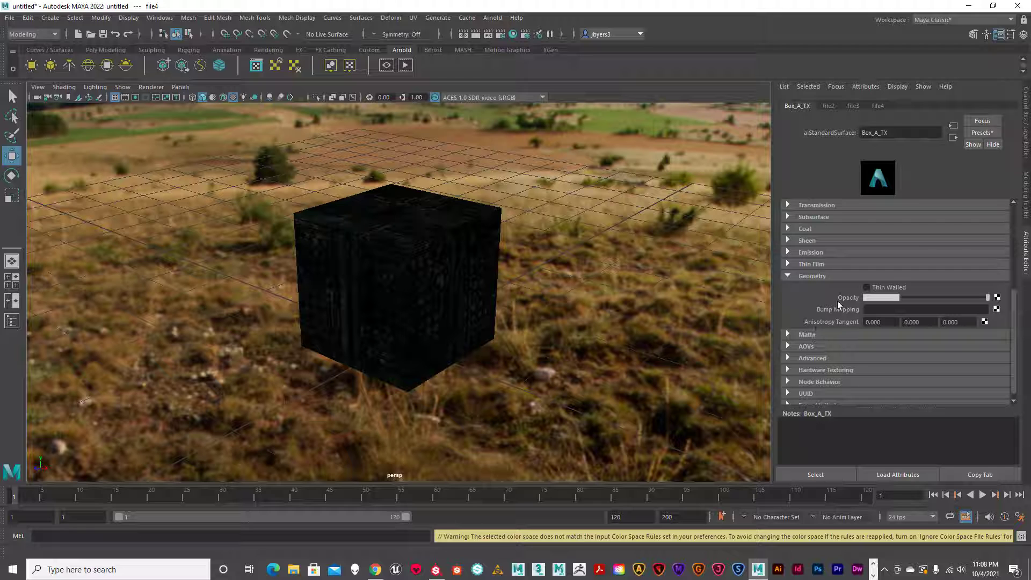
{"action": "left_click", "coordinate": [997, 310]}
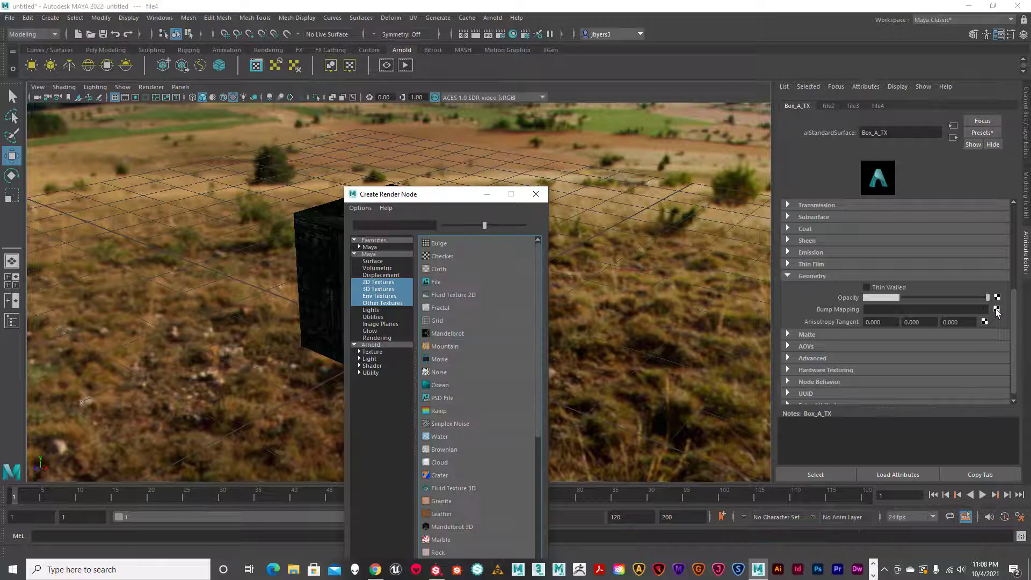
{"action": "left_click", "coordinate": [431, 282]}
{"action": "left_click", "coordinate": [936, 240]}
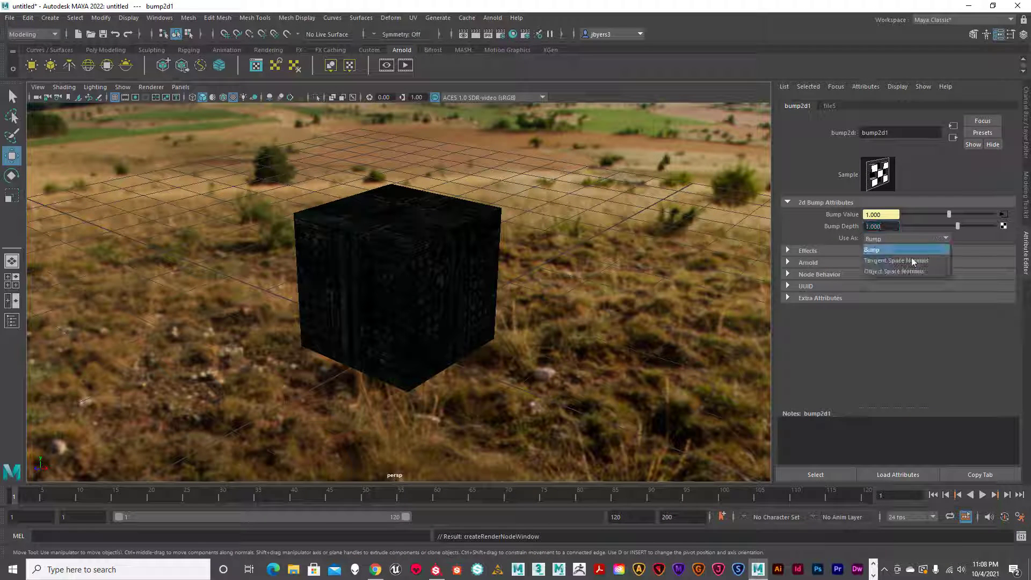
{"action": "left_click", "coordinate": [911, 257]}
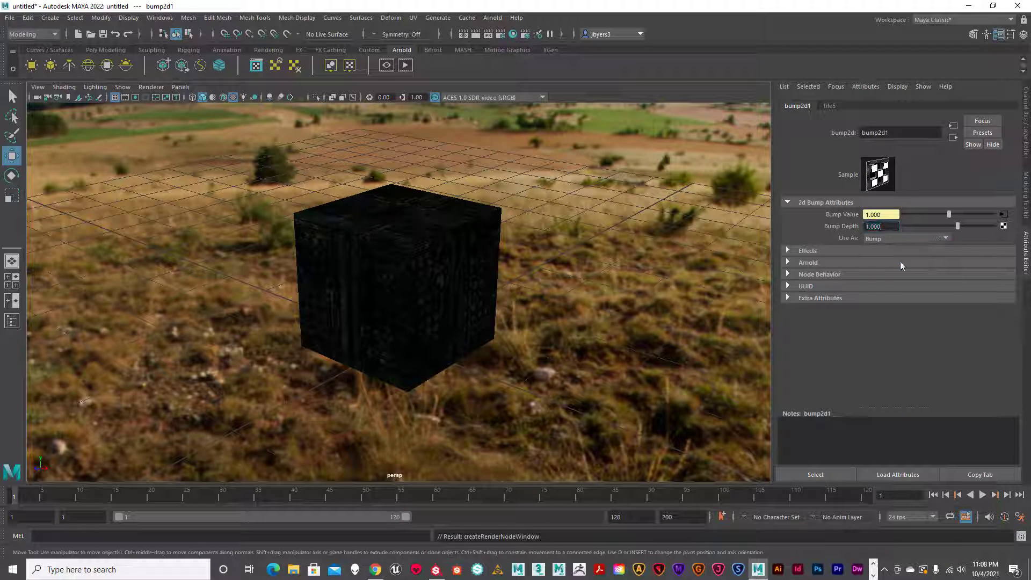
- Turn off filtering on the bump's file texture and load Box_TX_Test_initialShadingGroup_Normal.png from the NEW_TEXTURES folder
{"action": "left_click", "coordinate": [1002, 213]}
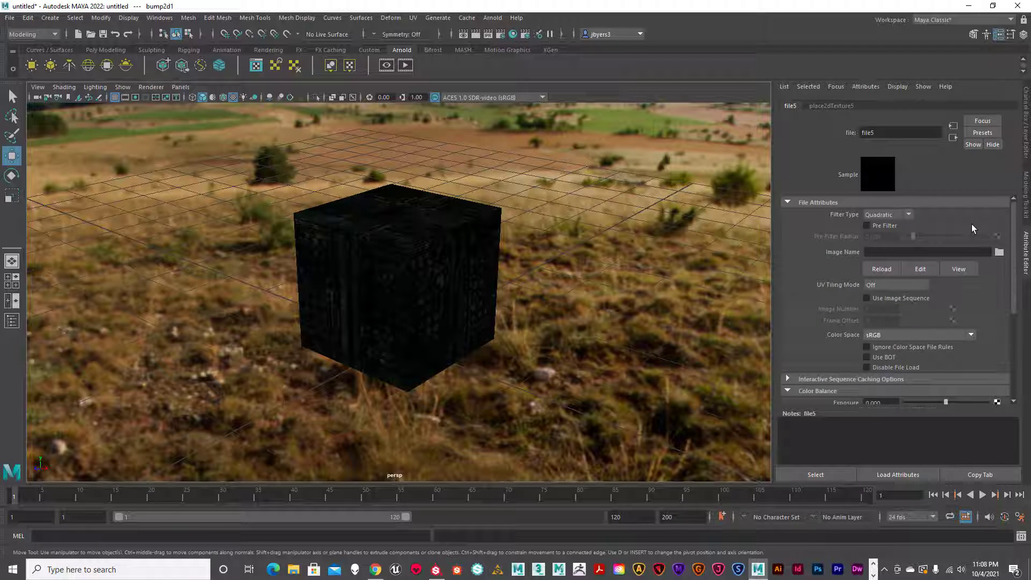
{"action": "left_click", "coordinate": [907, 214]}
{"action": "left_click", "coordinate": [884, 227]}
{"action": "left_click", "coordinate": [1000, 252]}
{"action": "double_click", "coordinate": [215, 204]}
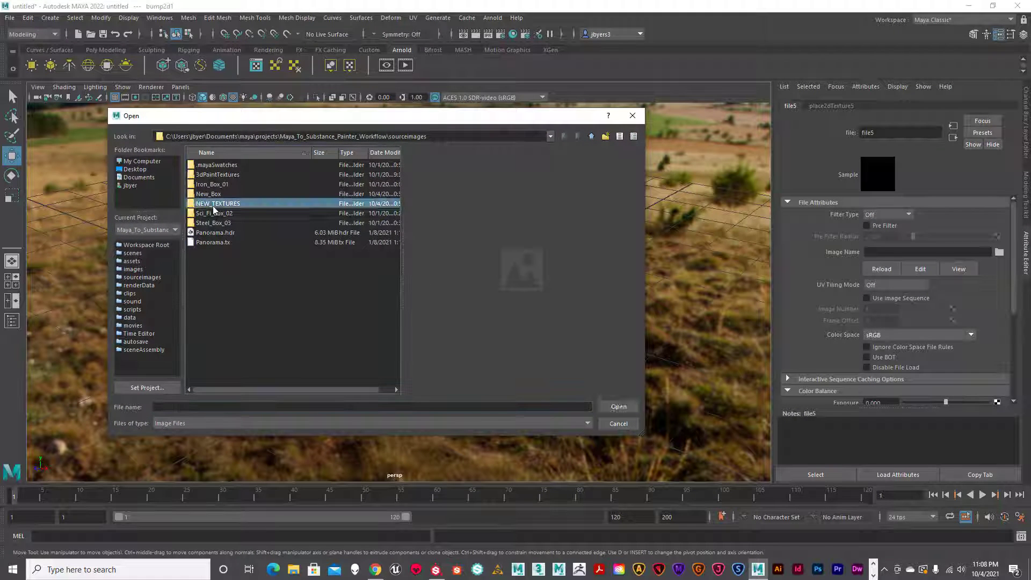
{"action": "left_click", "coordinate": [279, 194]}
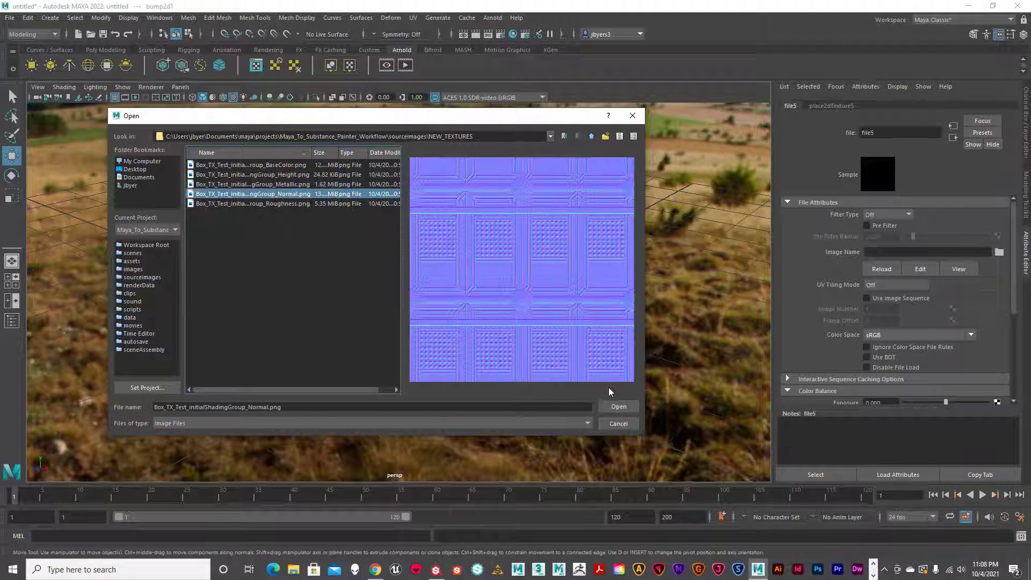
{"action": "left_click", "coordinate": [618, 407]}
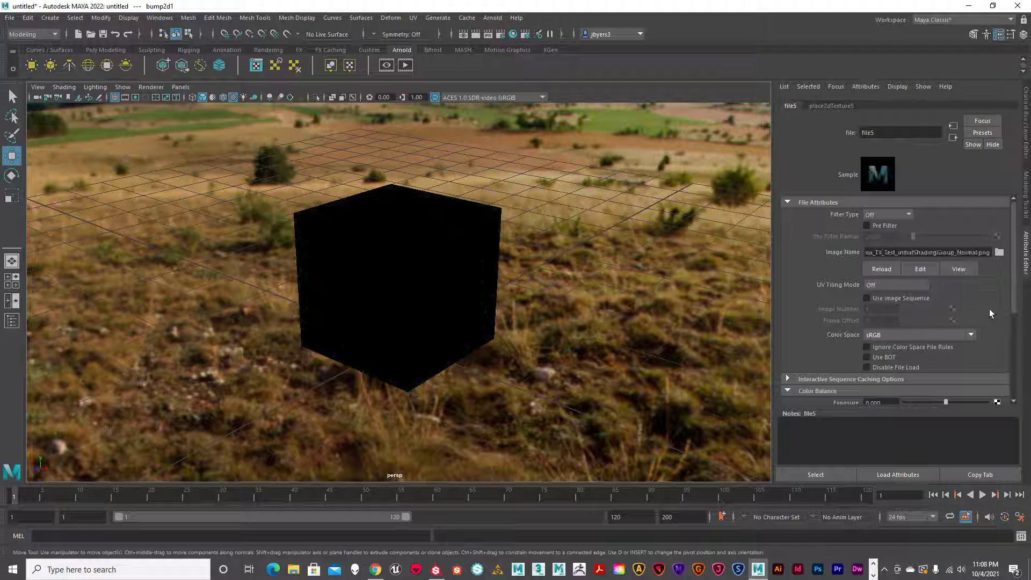
- Set the normal texture's color space to Raw and disable Alpha Is Luminance in its color balance
{"action": "left_click", "coordinate": [971, 335]}
{"action": "scroll", "coordinate": [954, 351], "scroll_direction": "down", "scroll_amount": 2}
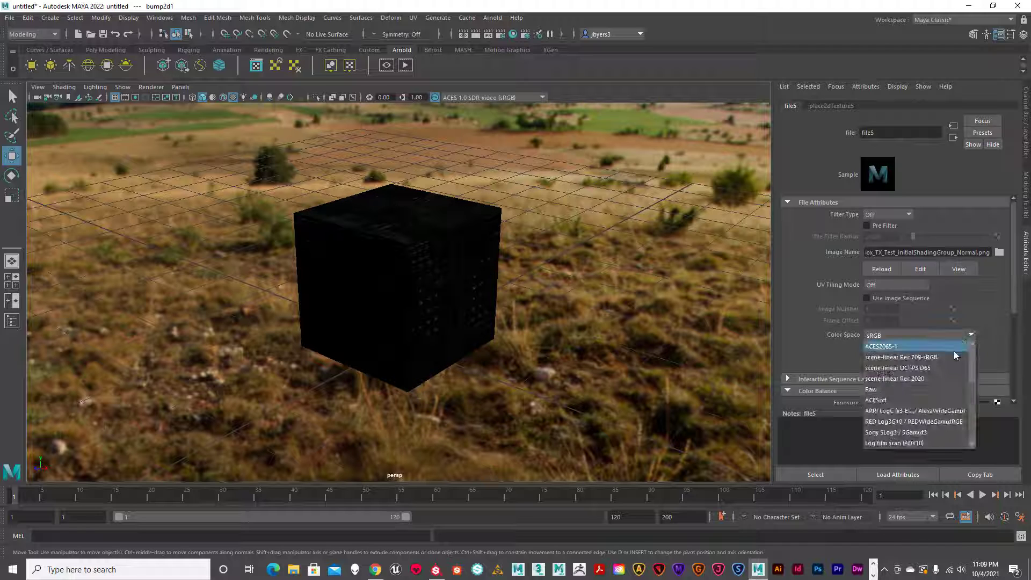
{"action": "left_click", "coordinate": [909, 390]}
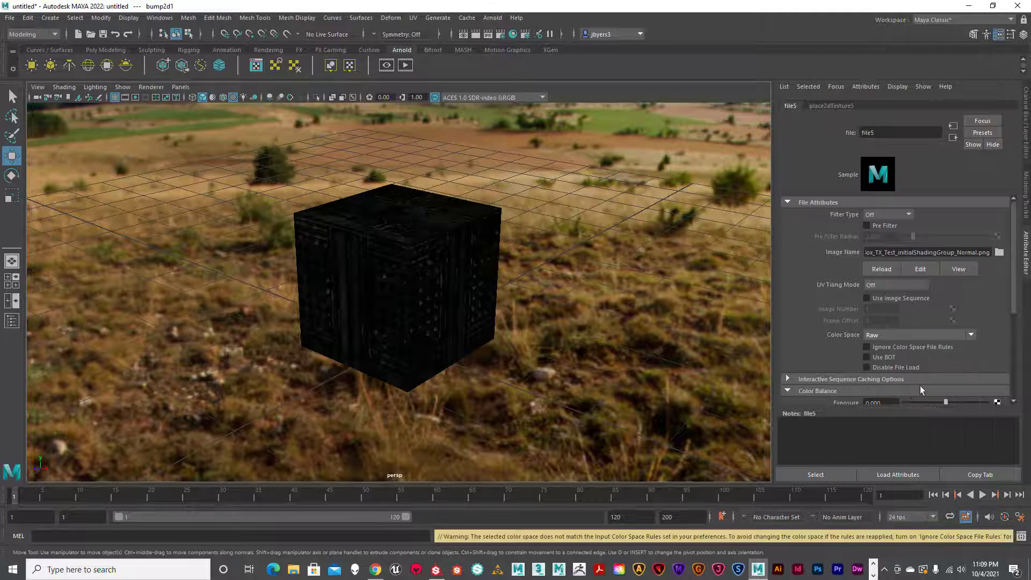
{"action": "scroll", "coordinate": [972, 331], "scroll_direction": "down", "scroll_amount": 5}
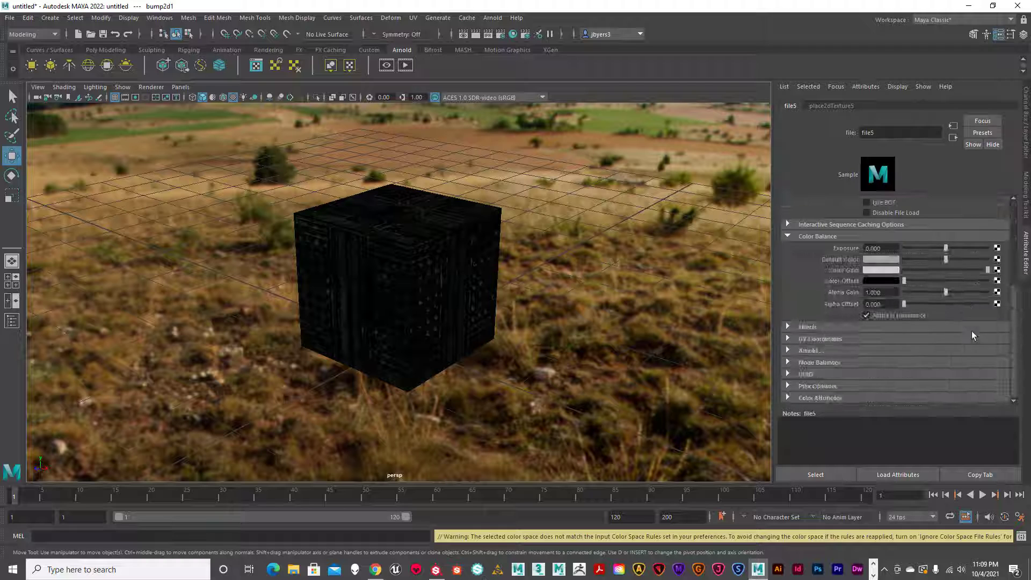
{"action": "left_click", "coordinate": [867, 315]}
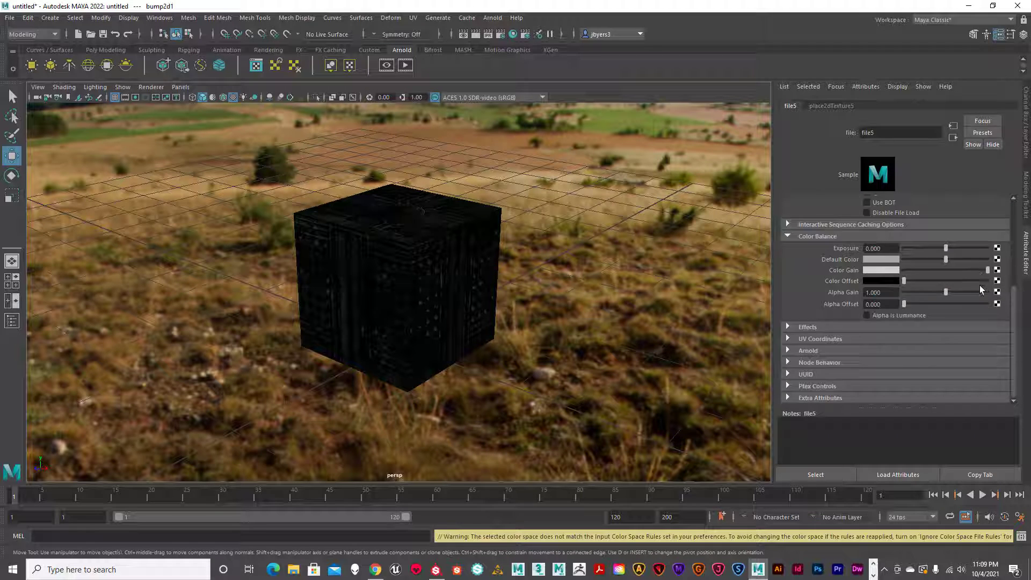
- Return to the bump node and check the channel flip options in its Arnold attributes
{"action": "scroll", "coordinate": [979, 286], "scroll_direction": "up", "scroll_amount": 4}
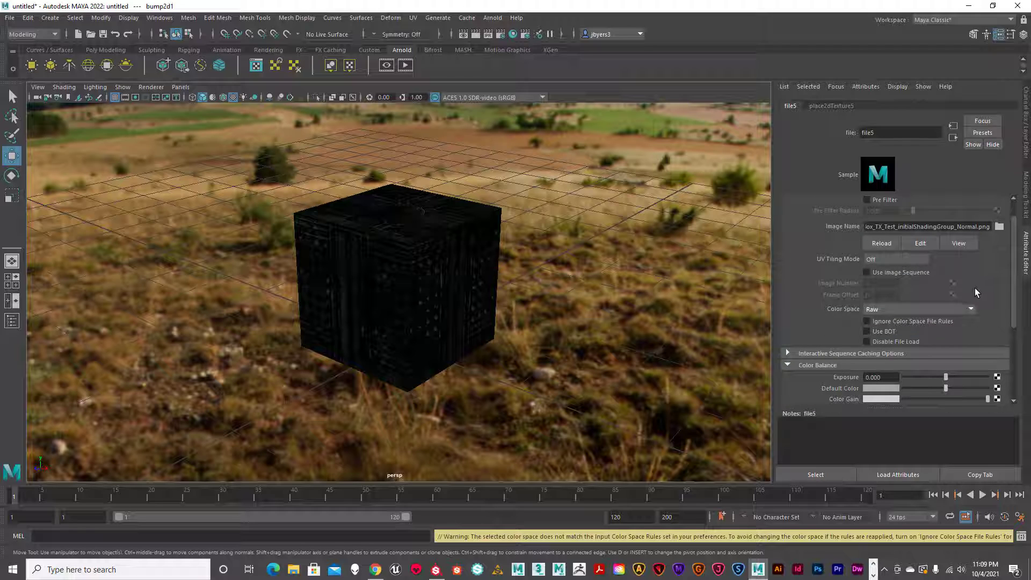
{"action": "scroll", "coordinate": [975, 288], "scroll_direction": "up", "scroll_amount": 1}
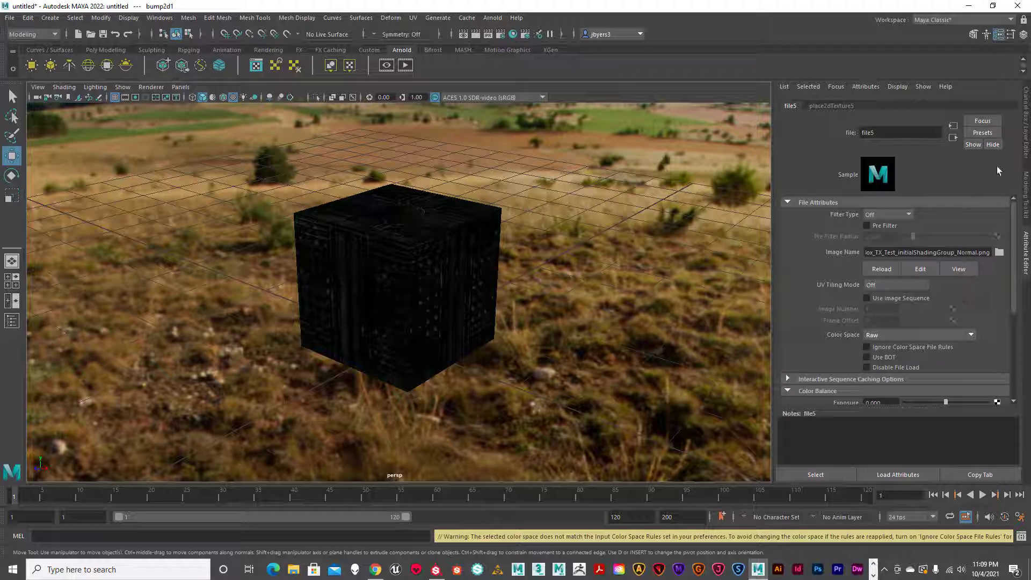
{"action": "left_click", "coordinate": [953, 137]}
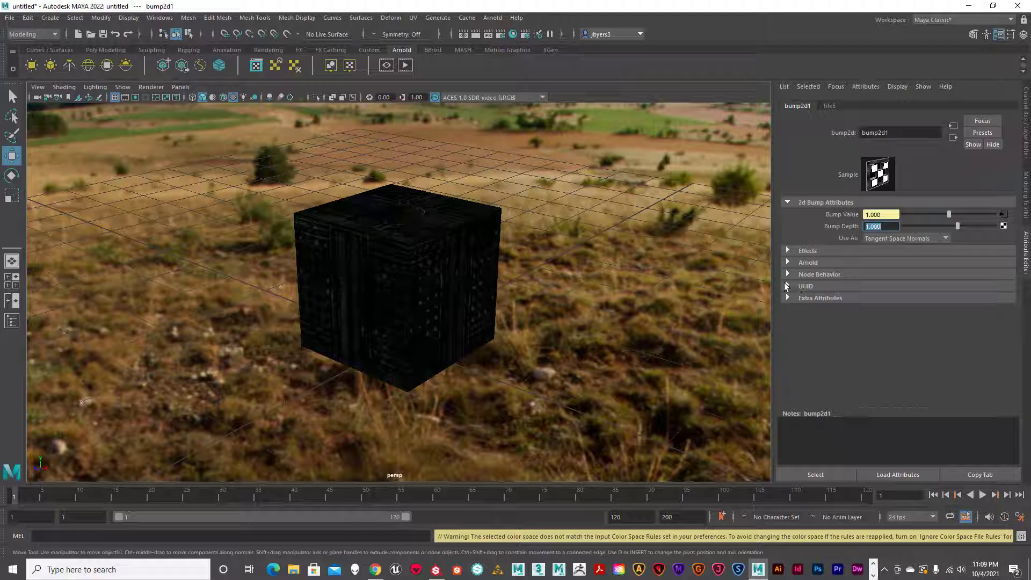
{"action": "left_click", "coordinate": [787, 262]}
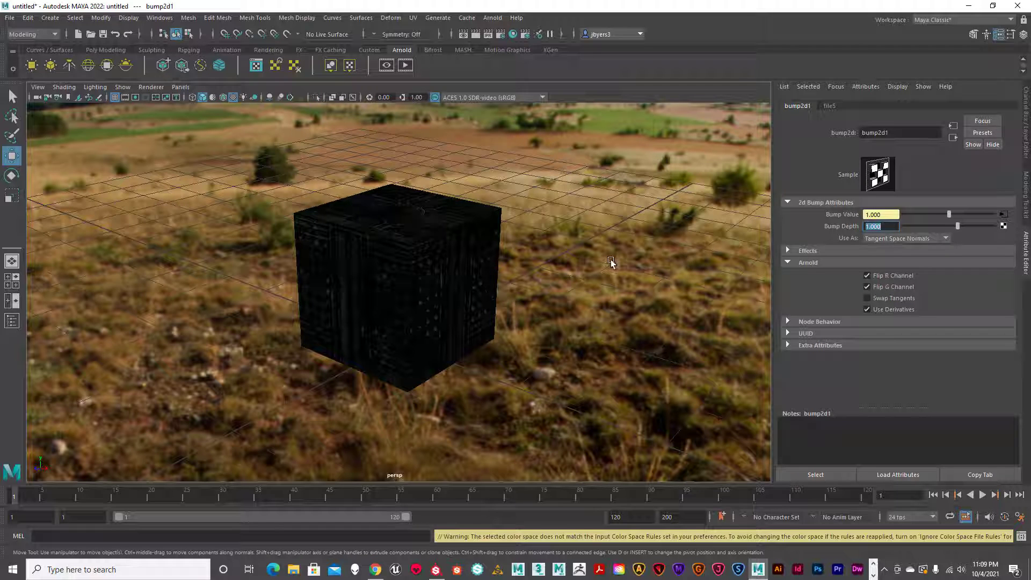
{"action": "left_click", "coordinate": [572, 263]}
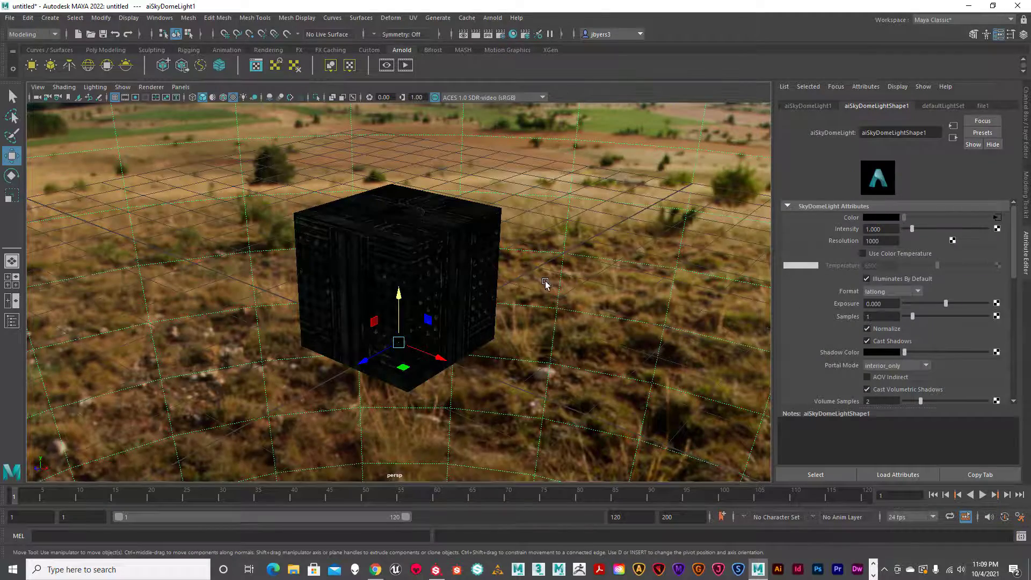
{"action": "left_click_drag", "start_coordinate": [547, 284], "coordinate": [546, 280], "text": "alt"}
{"action": "right_click_drag", "start_coordinate": [546, 280], "coordinate": [618, 301], "text": "alt"}
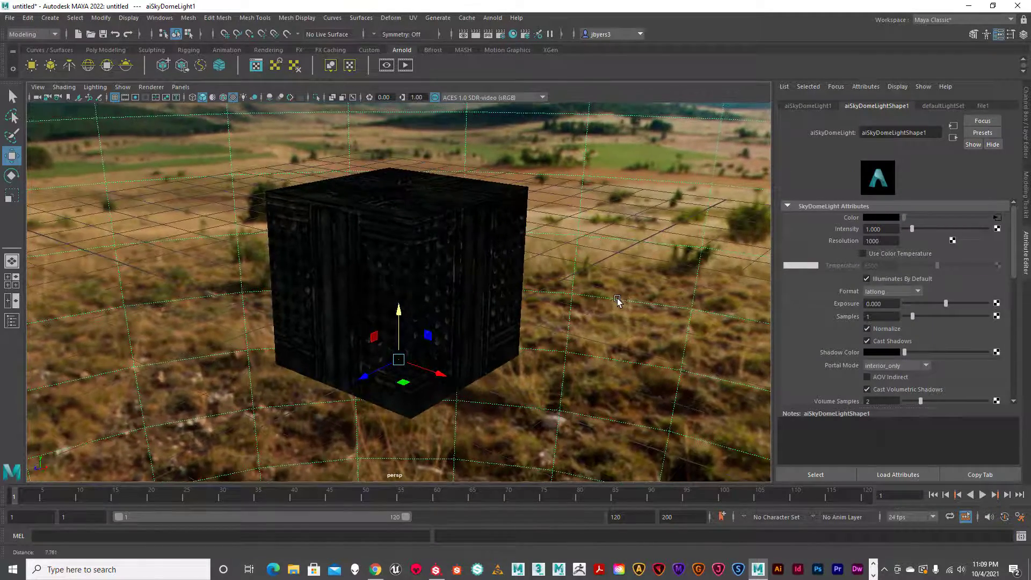
{"action": "key", "text": "super"}
{"action": "left_click", "coordinate": [490, 19]}
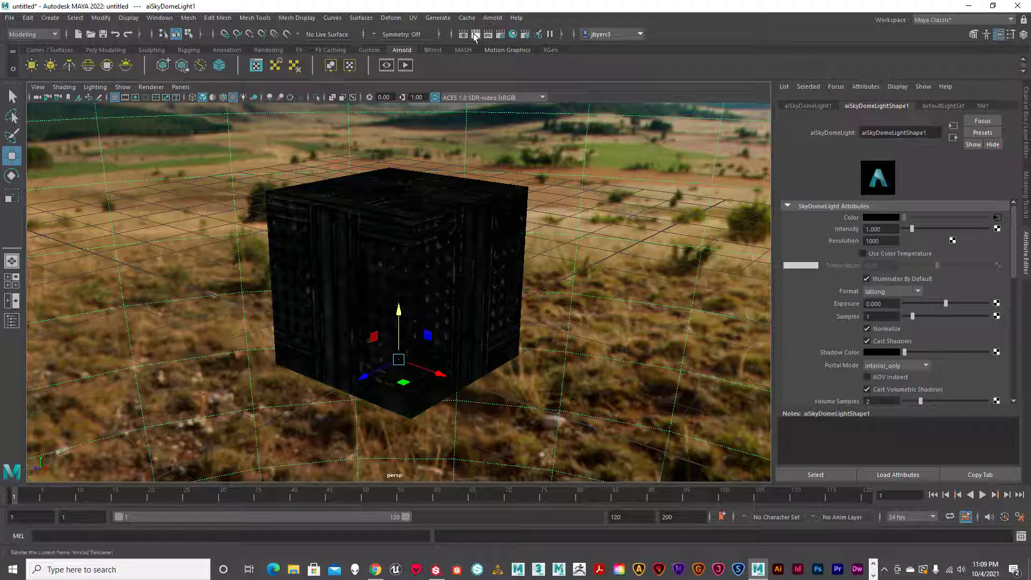
{"action": "left_click", "coordinate": [490, 18]}
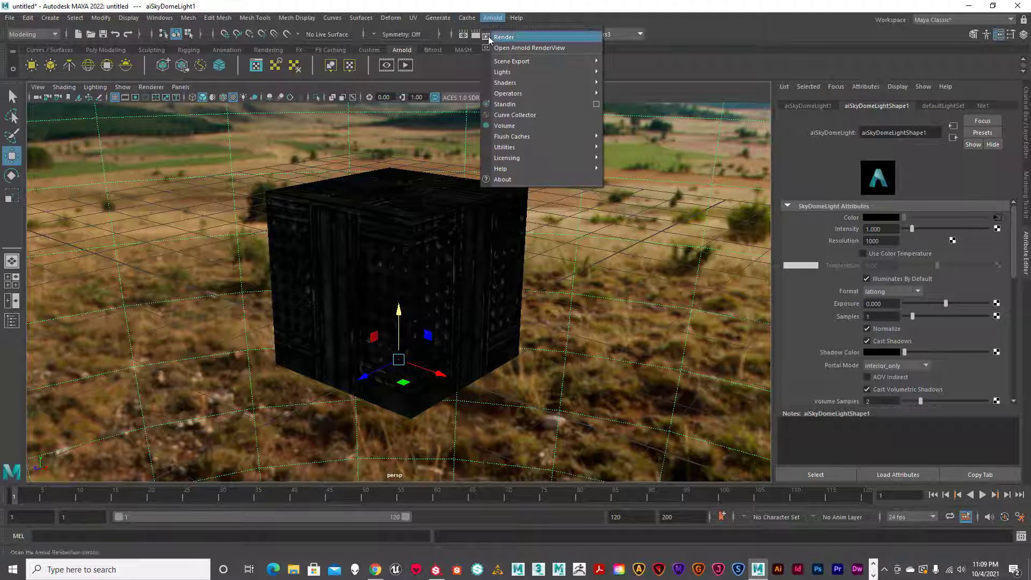
{"action": "left_click", "coordinate": [562, 21]}
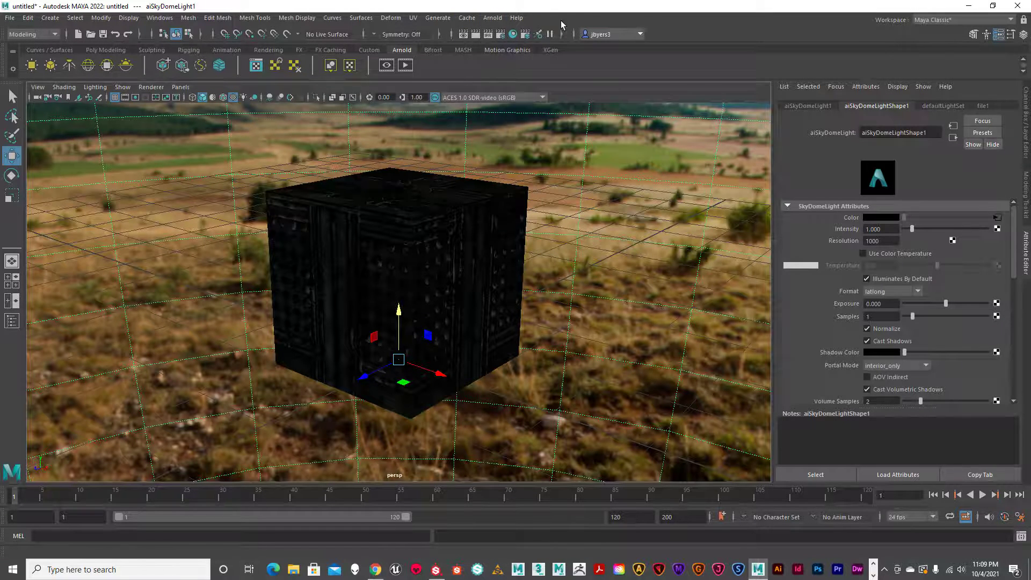
- Review the Arnold sampling and common file output options in the render settings, then close them
{"action": "left_click", "coordinate": [502, 33]}
{"action": "left_click", "coordinate": [245, 156]}
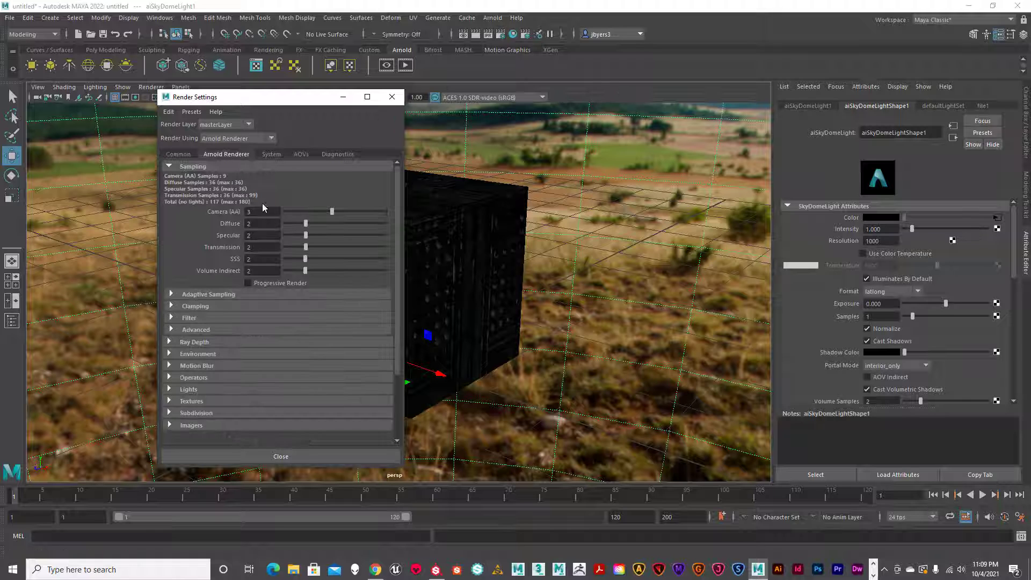
{"action": "left_click", "coordinate": [179, 154]}
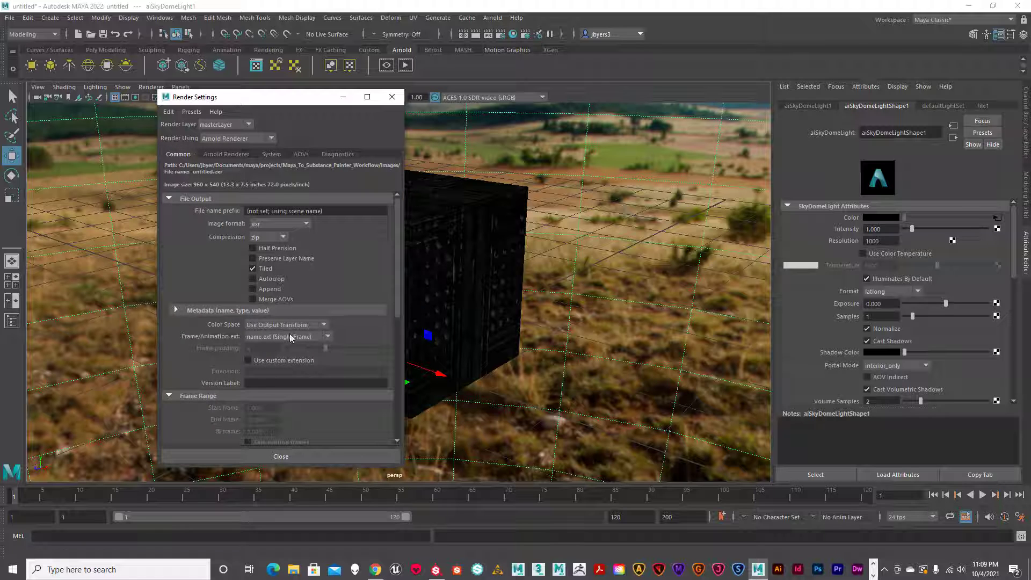
{"action": "scroll", "coordinate": [306, 318], "scroll_direction": "down", "scroll_amount": 7}
{"action": "scroll", "coordinate": [309, 315], "scroll_direction": "up", "scroll_amount": 6}
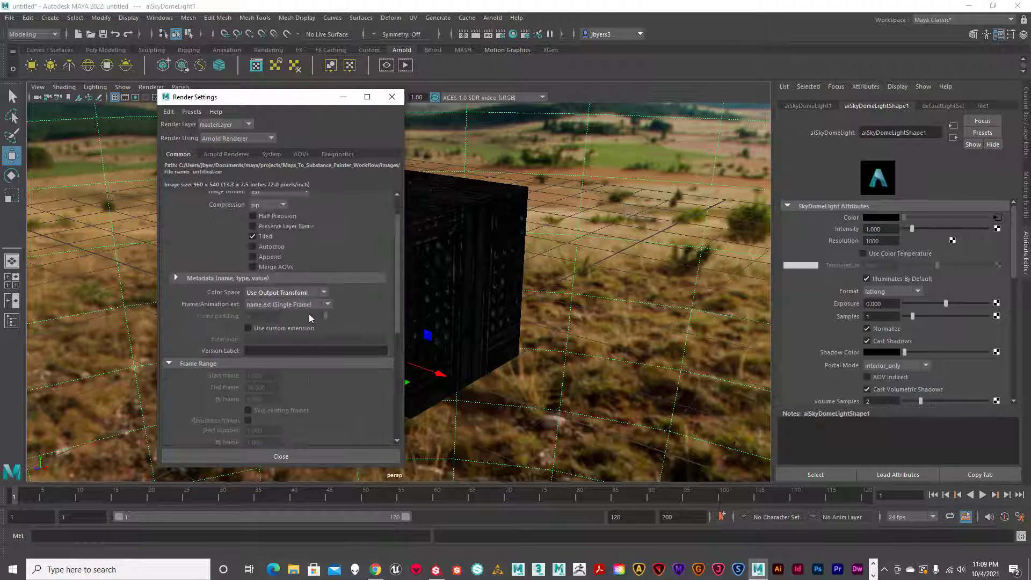
{"action": "scroll", "coordinate": [308, 314], "scroll_direction": "up", "scroll_amount": 1}
{"action": "left_click", "coordinate": [392, 97]}
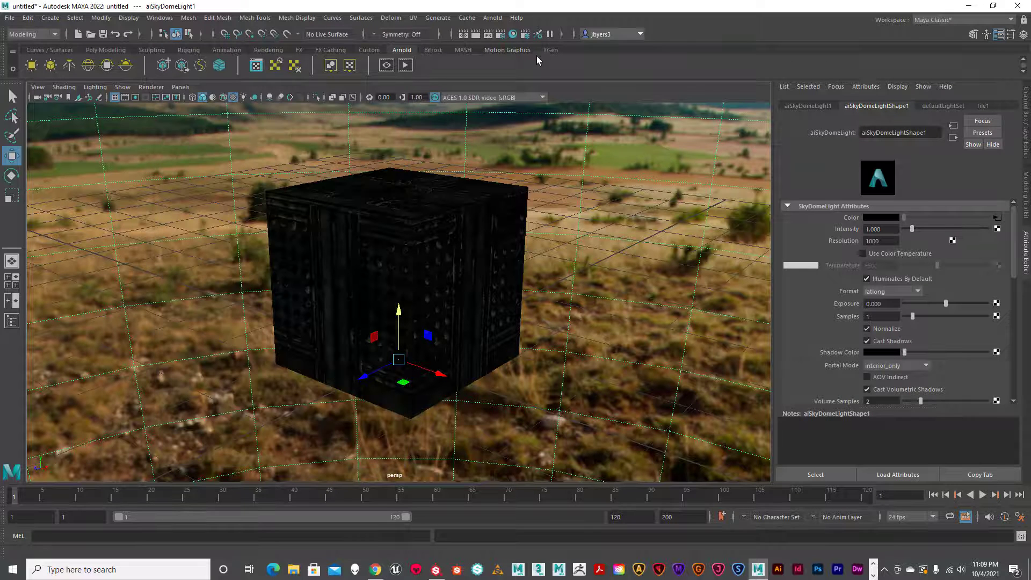
- Render the cube with Arnold from the current view and again from another side
{"action": "left_click", "coordinate": [476, 34]}
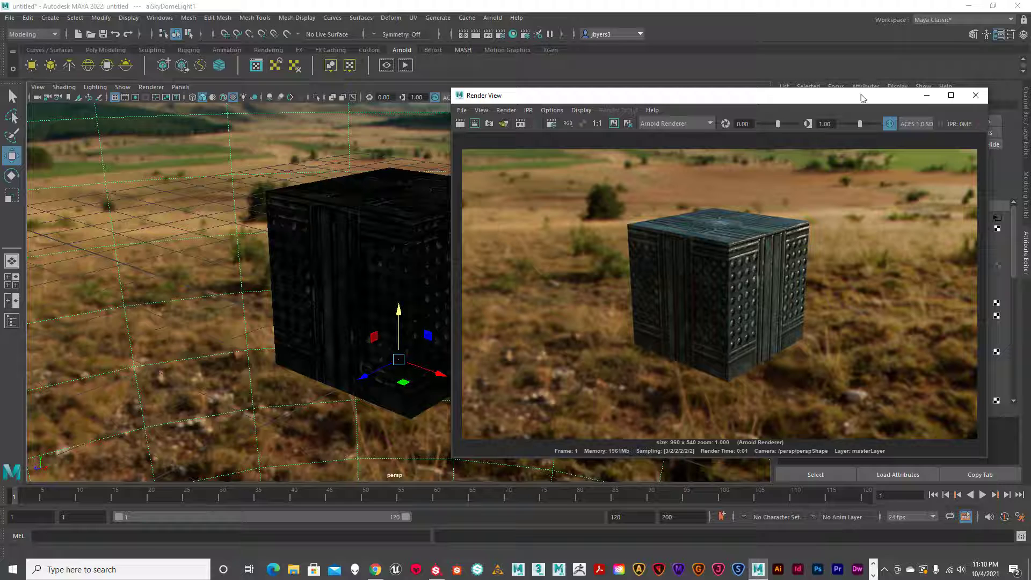
{"action": "left_click_drag", "start_coordinate": [856, 96], "coordinate": [837, 111]}
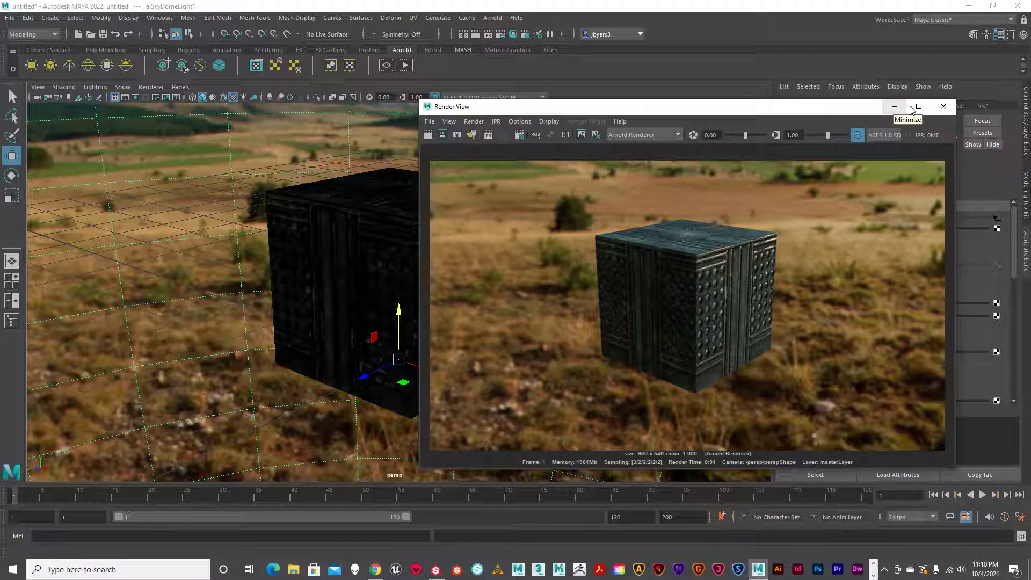
{"action": "left_click", "coordinate": [944, 107]}
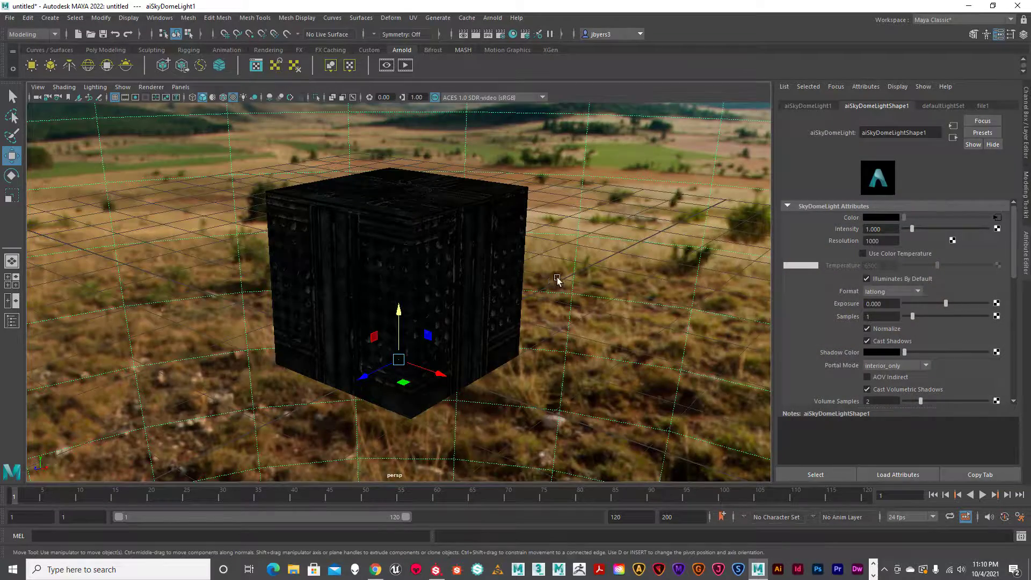
{"action": "left_click_drag", "start_coordinate": [554, 276], "coordinate": [495, 225], "text": "alt"}
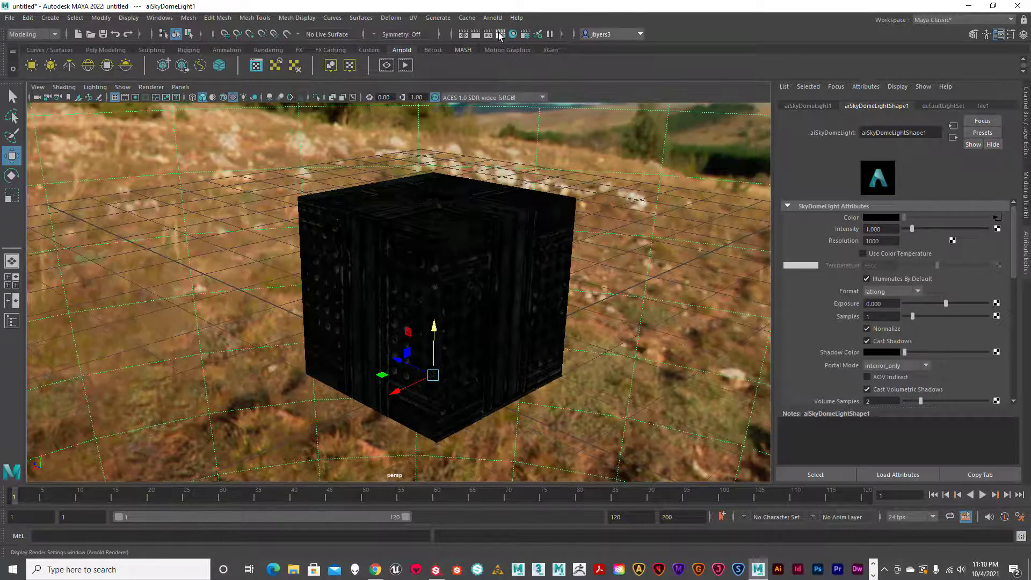
{"action": "left_click", "coordinate": [475, 34]}
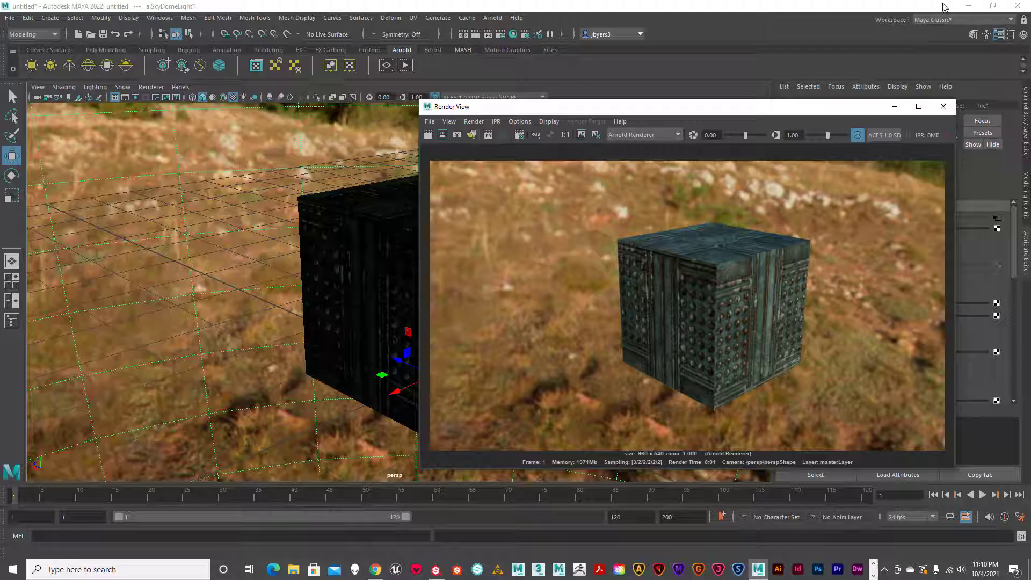
- Switch to Substance Painter and view the original textured cube from another side to compare it with the render
{"action": "left_click_drag", "start_coordinate": [596, 7], "coordinate": [740, 49]}
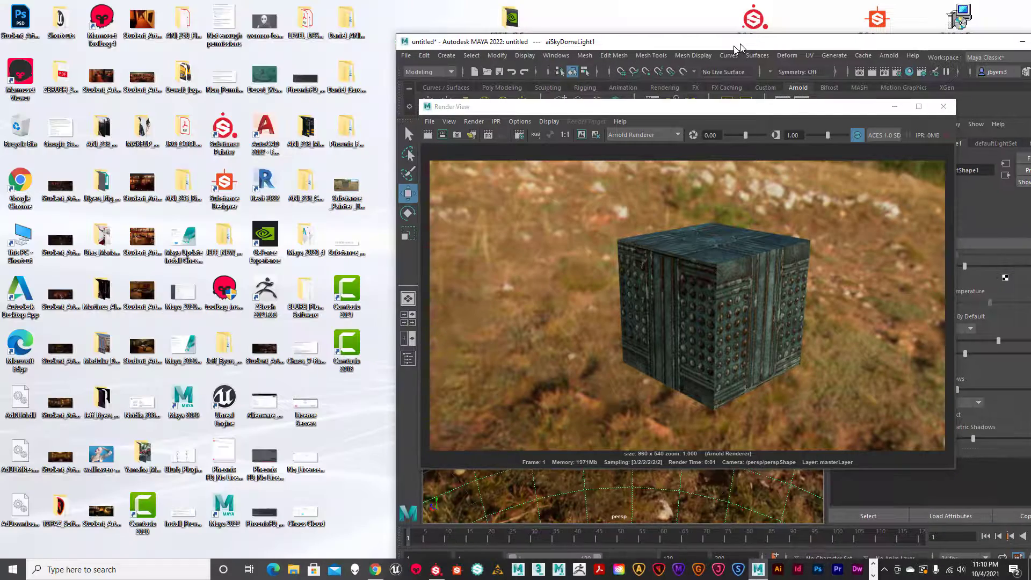
{"action": "left_click", "coordinate": [435, 569]}
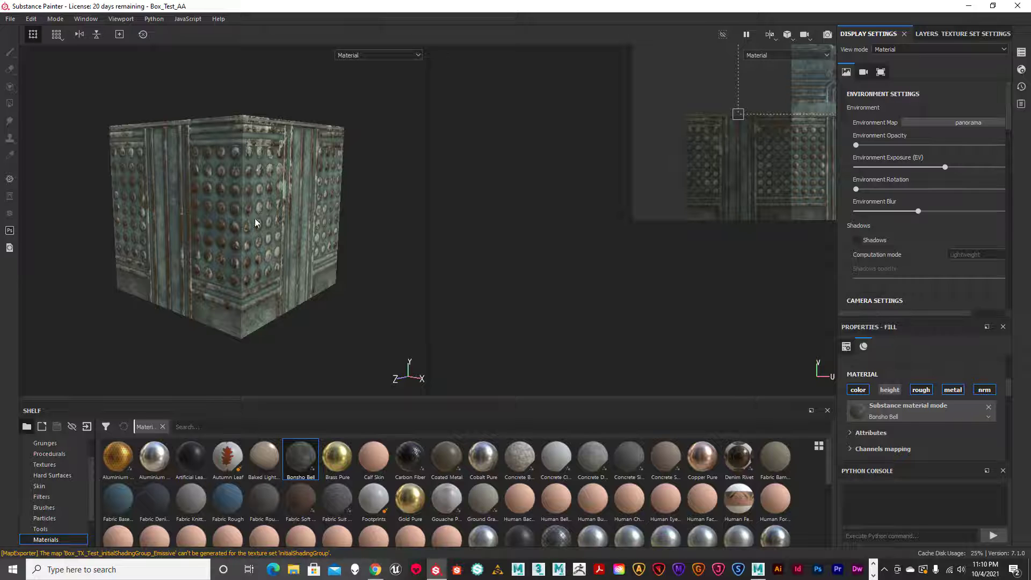
{"action": "left_click_drag", "start_coordinate": [270, 211], "coordinate": [223, 223], "text": "alt"}
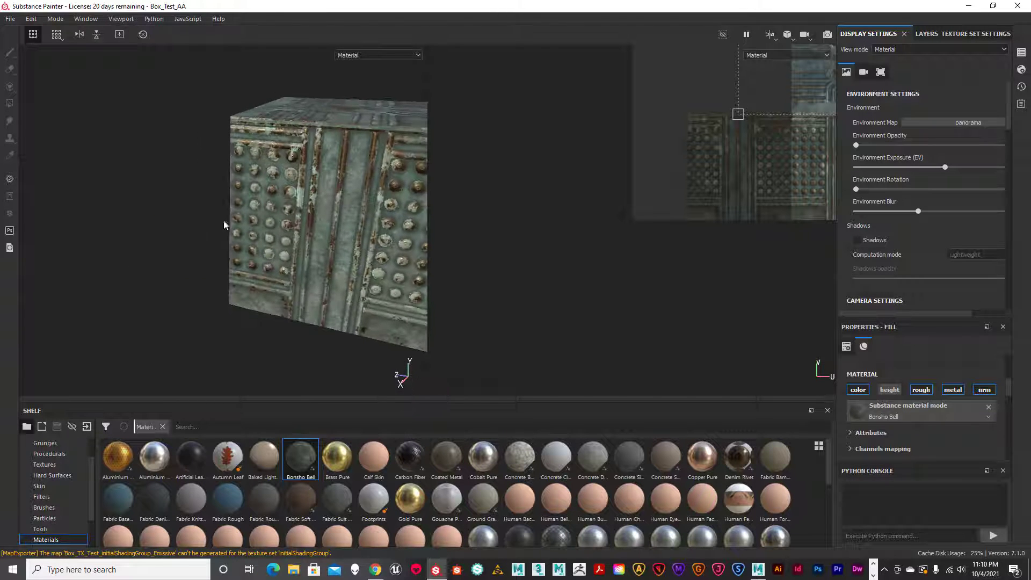
- Orbit the textured cube in the Substance Painter viewport to match the corner angle of the Arnold render
{"action": "left_click_drag", "start_coordinate": [365, 186], "coordinate": [333, 151], "text": "alt"}
{"action": "scroll", "coordinate": [347, 169], "scroll_direction": "down", "scroll_amount": 5}
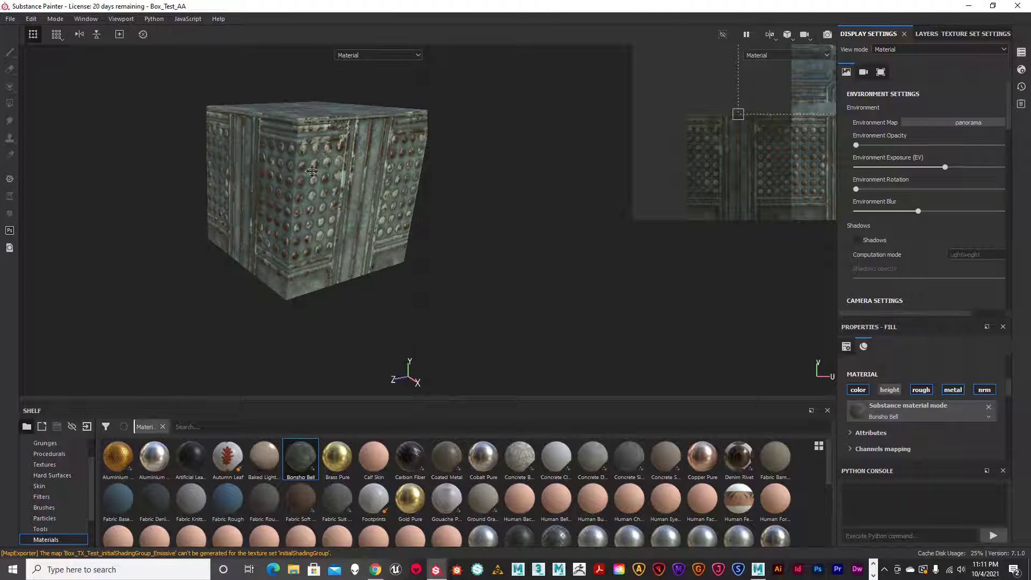
{"action": "middle_click_drag", "start_coordinate": [333, 151], "coordinate": [281, 196], "text": "alt"}
{"action": "left_click_drag", "start_coordinate": [280, 195], "coordinate": [290, 195], "text": "alt"}
{"action": "left_click_drag", "start_coordinate": [289, 217], "coordinate": [187, 193], "text": "alt"}
{"action": "middle_click_drag", "start_coordinate": [403, 210], "coordinate": [197, 197], "text": "alt"}
{"action": "left_click_drag", "start_coordinate": [197, 197], "coordinate": [166, 194], "text": "alt"}
{"action": "middle_click_drag", "start_coordinate": [166, 194], "coordinate": [314, 210], "text": "alt"}
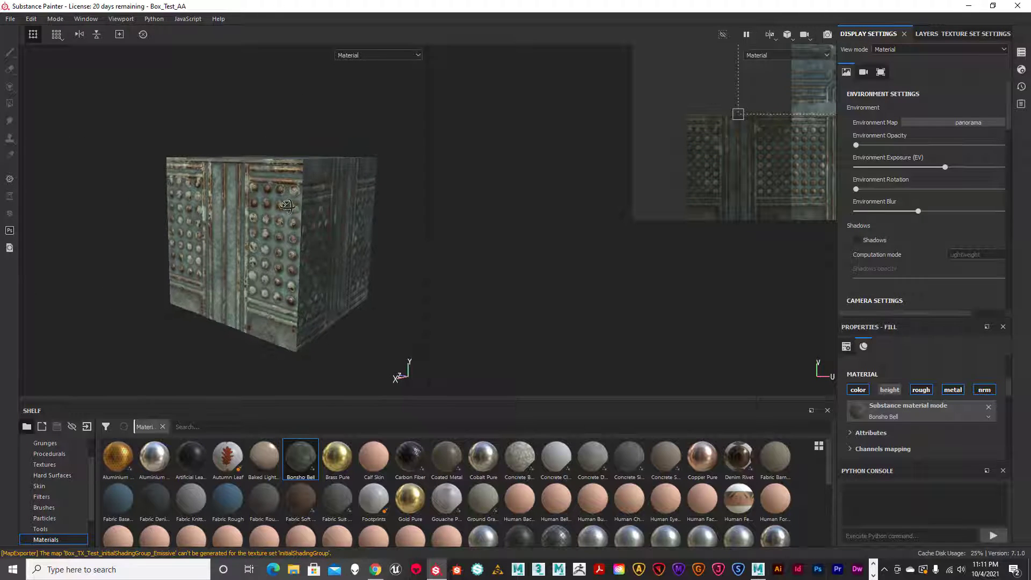
{"action": "left_click_drag", "start_coordinate": [282, 208], "coordinate": [195, 210], "text": "alt"}
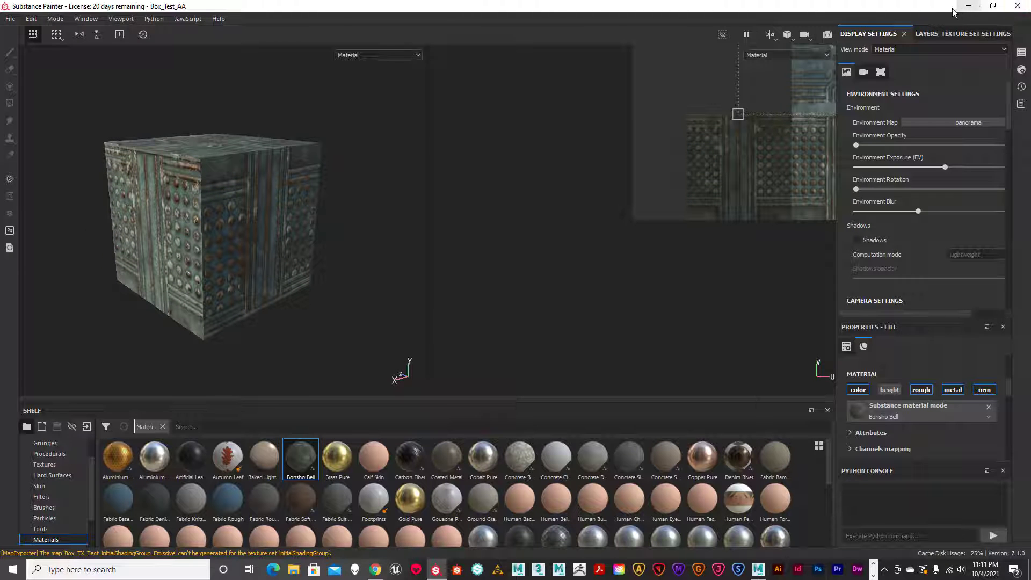
- Arrange the Substance Painter window and Maya's Render View side by side so both cubes can be compared
{"action": "left_click", "coordinate": [993, 6]}
{"action": "mouse_move", "coordinate": [876, 5]}
{"action": "left_mouse_down"}
{"action": "mouse_move", "coordinate": [478, 5]}
{"action": "mouse_move", "coordinate": [544, 13]}
{"action": "mouse_move", "coordinate": [561, 35]}
{"action": "left_mouse_up"}
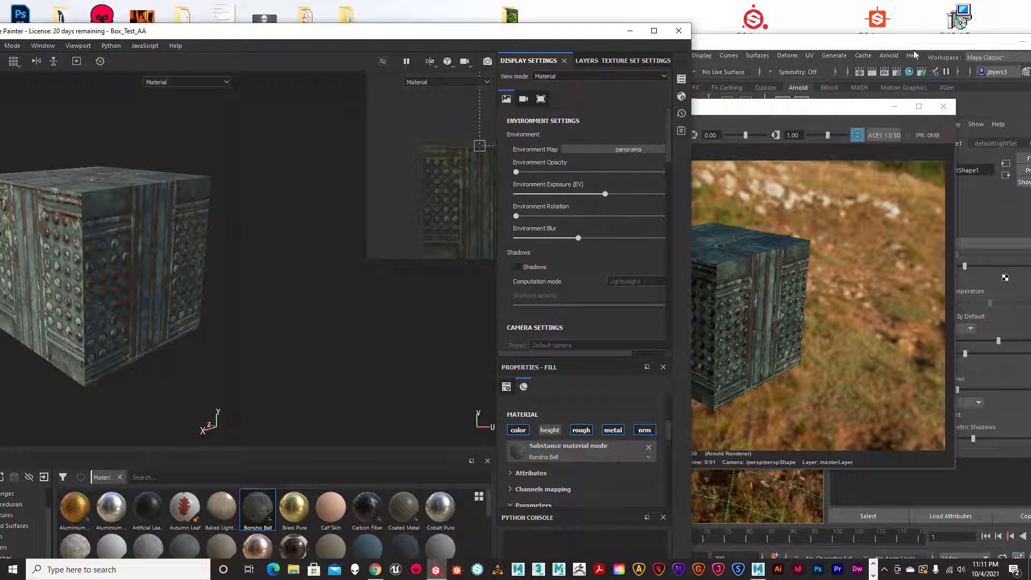
{"action": "left_click_drag", "start_coordinate": [905, 44], "coordinate": [911, 14]}
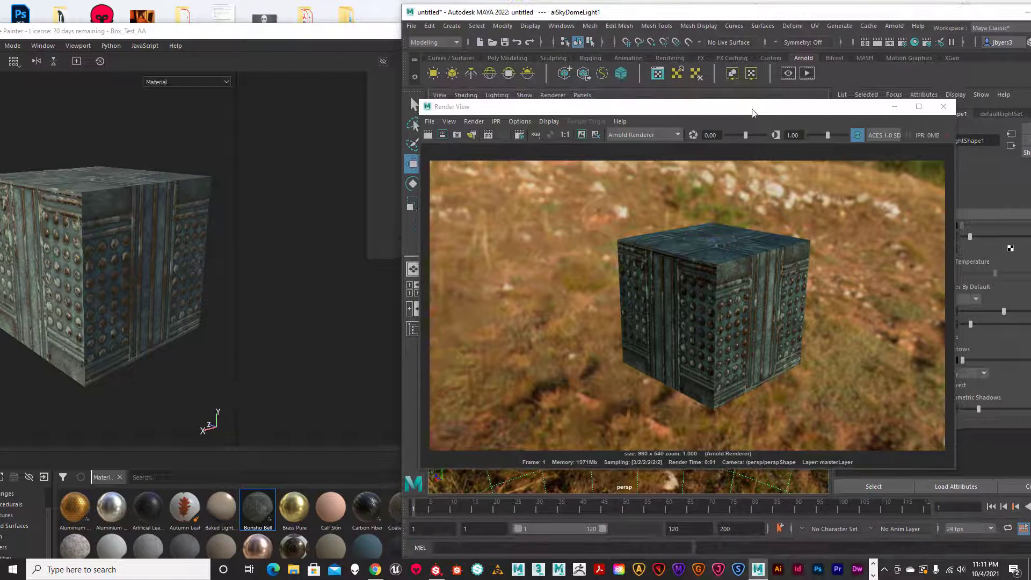
{"action": "left_click_drag", "start_coordinate": [754, 115], "coordinate": [790, 105]}
{"action": "left_click", "coordinate": [143, 245]}
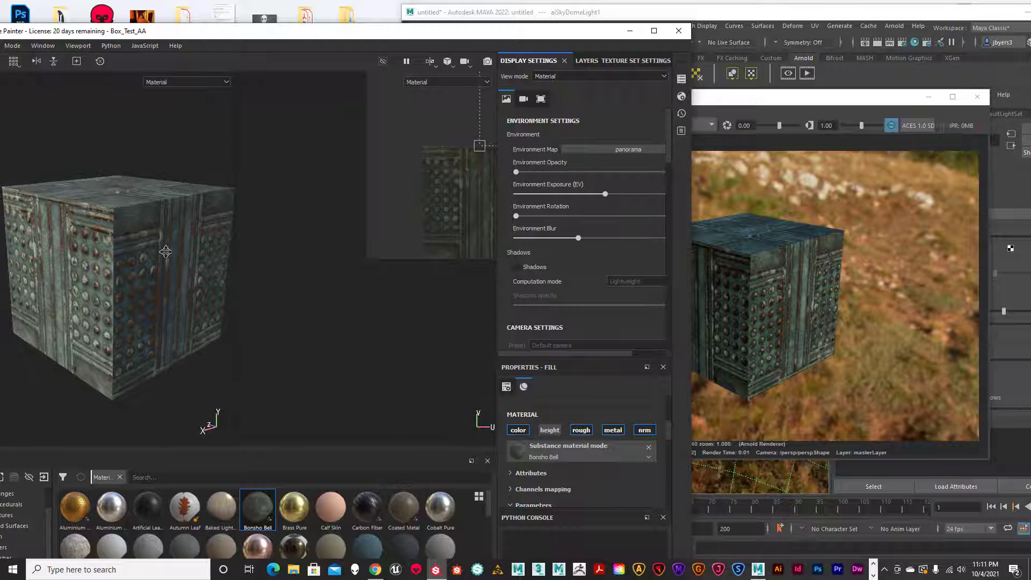
{"action": "left_click_drag", "start_coordinate": [303, 32], "coordinate": [340, 18]}
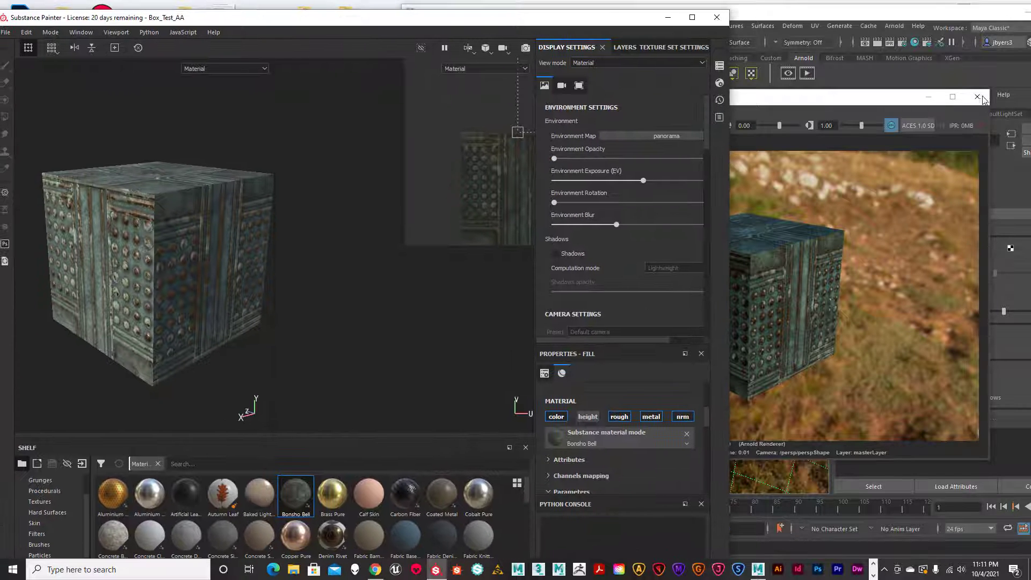
{"action": "left_click", "coordinate": [916, 100]}
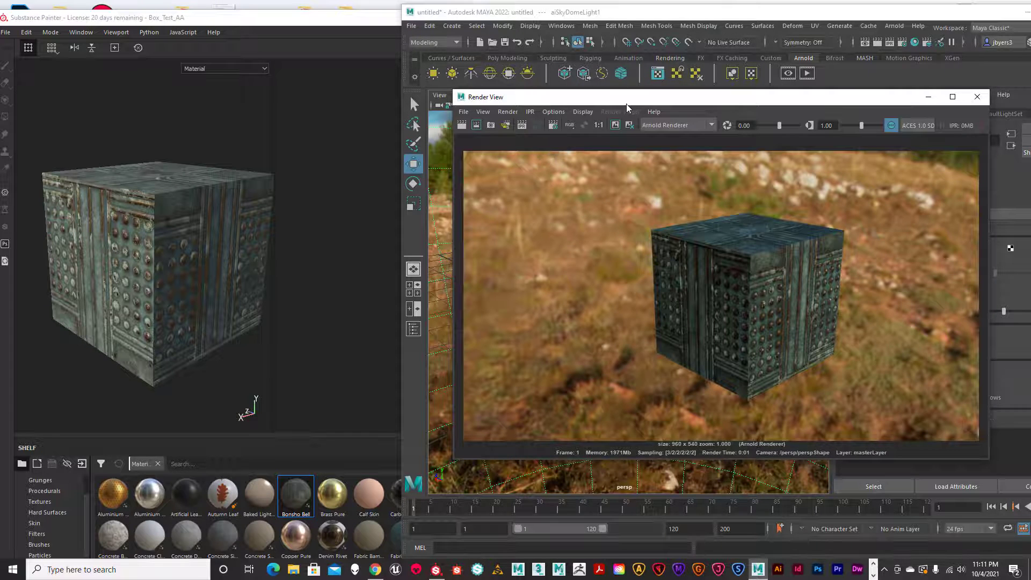
{"action": "left_click_drag", "start_coordinate": [624, 97], "coordinate": [600, 105]}
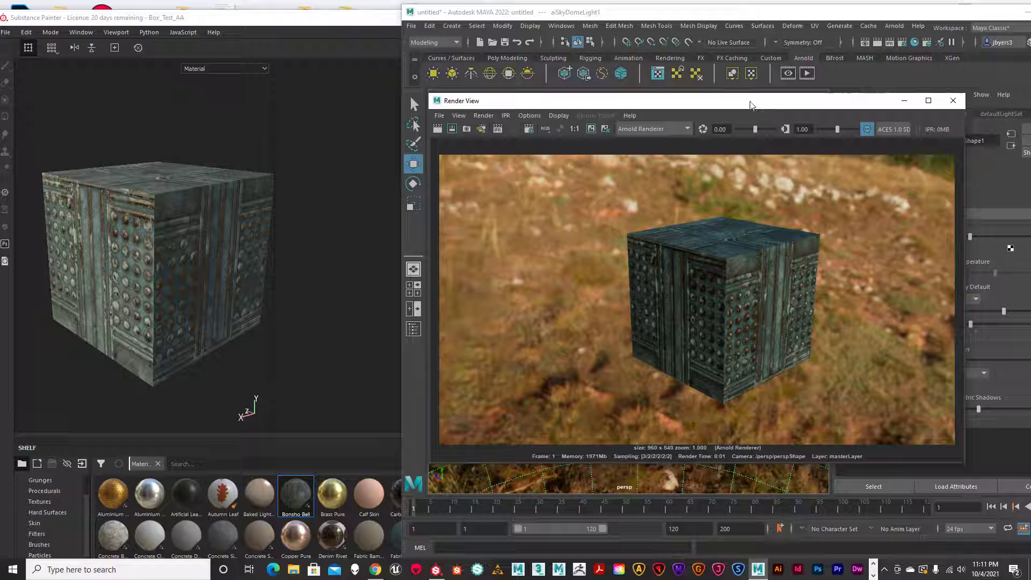
{"action": "left_click_drag", "start_coordinate": [754, 109], "coordinate": [727, 93]}
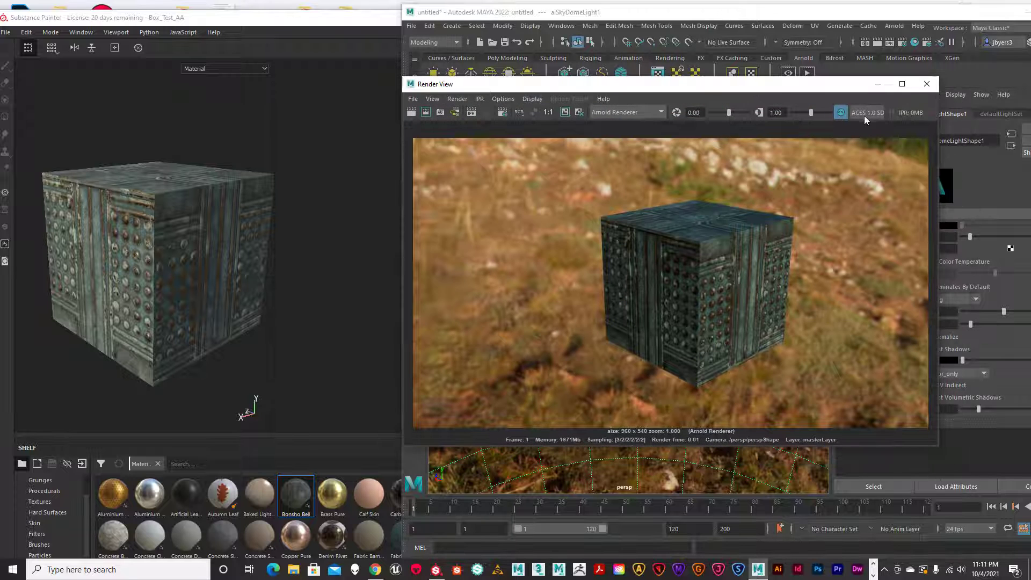
- Set the Render View's view transform to Un-tone-mapped (sRGB) and compare the render with the reoriented cube in Substance Painter
{"action": "left_click", "coordinate": [863, 114]}
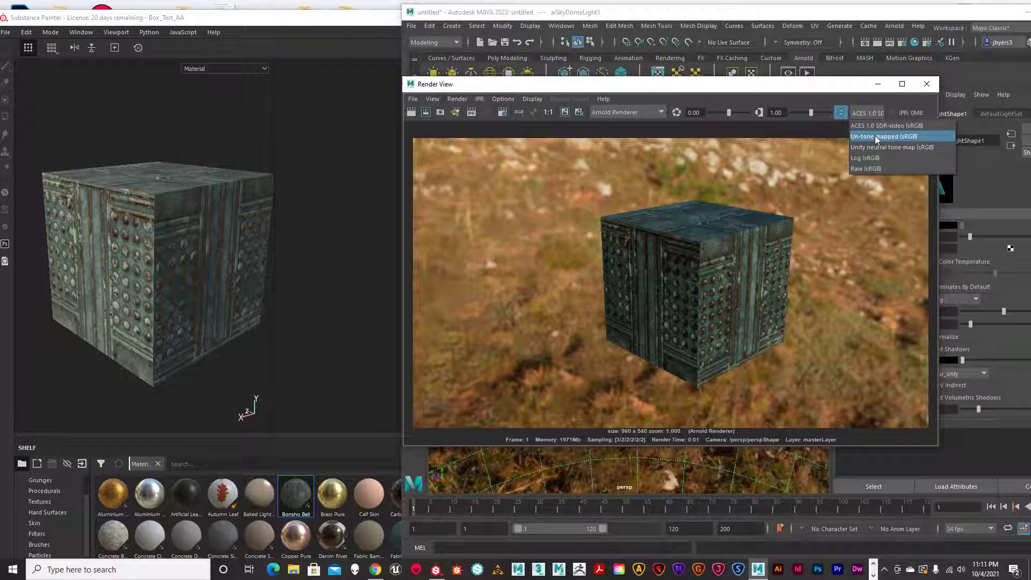
{"action": "left_click", "coordinate": [875, 136]}
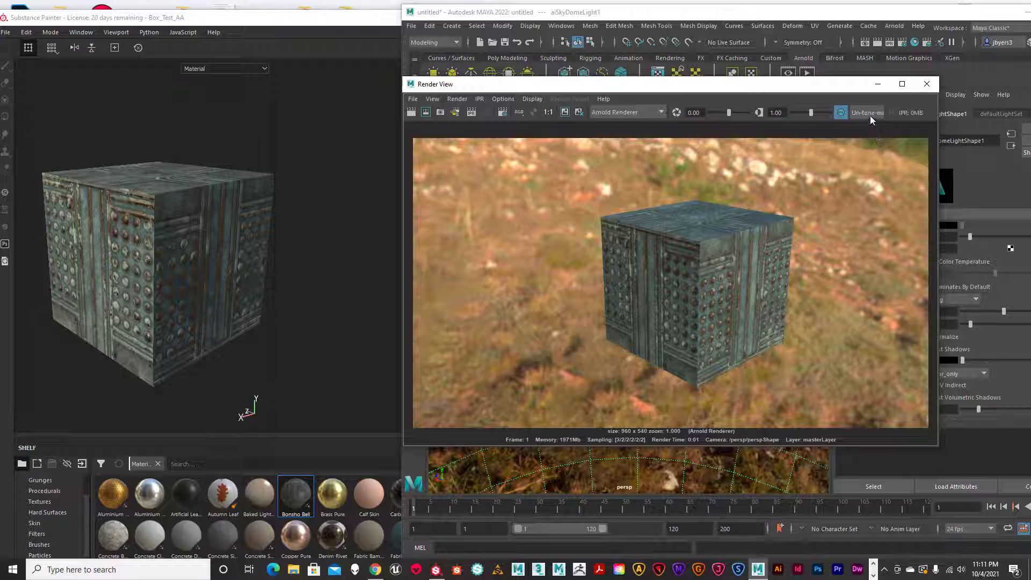
{"action": "left_click", "coordinate": [870, 114]}
{"action": "left_click", "coordinate": [878, 137]}
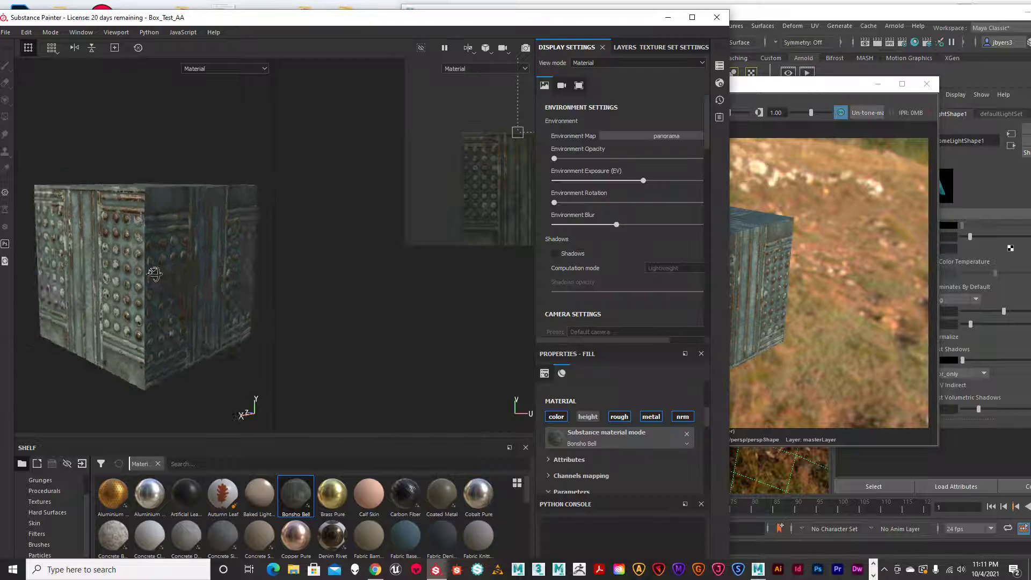
{"action": "mouse_move", "coordinate": [178, 250]}
{"action": "left_mouse_down", "text": "alt"}
{"action": "mouse_move", "coordinate": [147, 274]}
{"action": "mouse_move", "coordinate": [164, 278]}
{"action": "left_mouse_up", "text": "alt"}
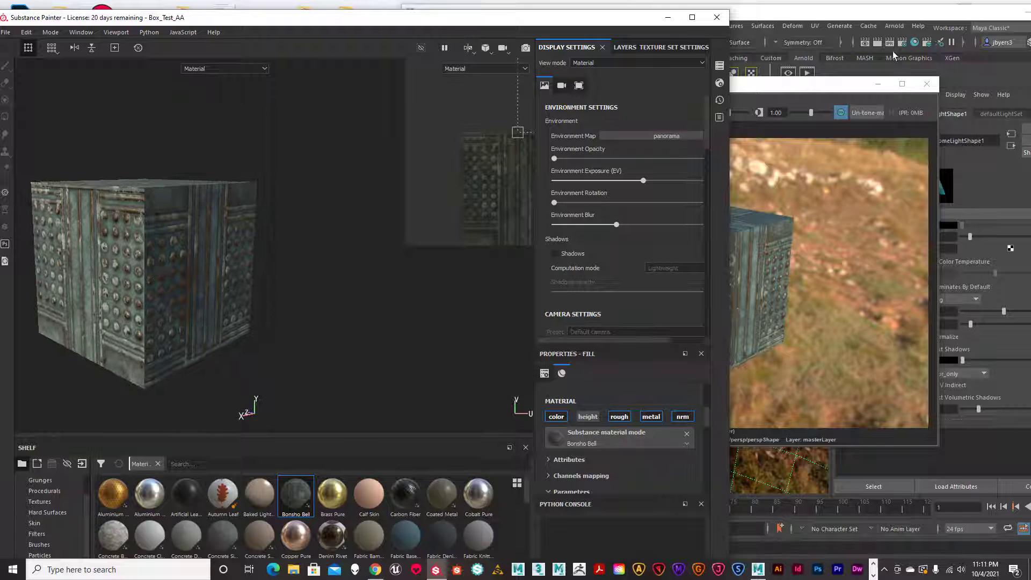
{"action": "left_click", "coordinate": [812, 218]}
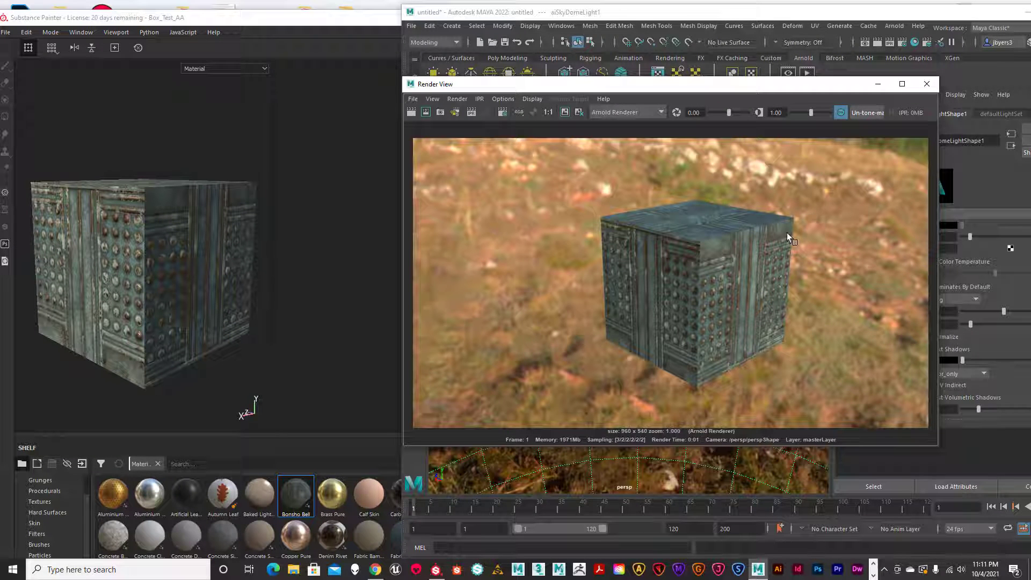
- Rotate the sky dome light horizontally in Maya to put the open field behind the cube, and render again
{"action": "left_click_drag", "start_coordinate": [787, 88], "coordinate": [745, 372]}
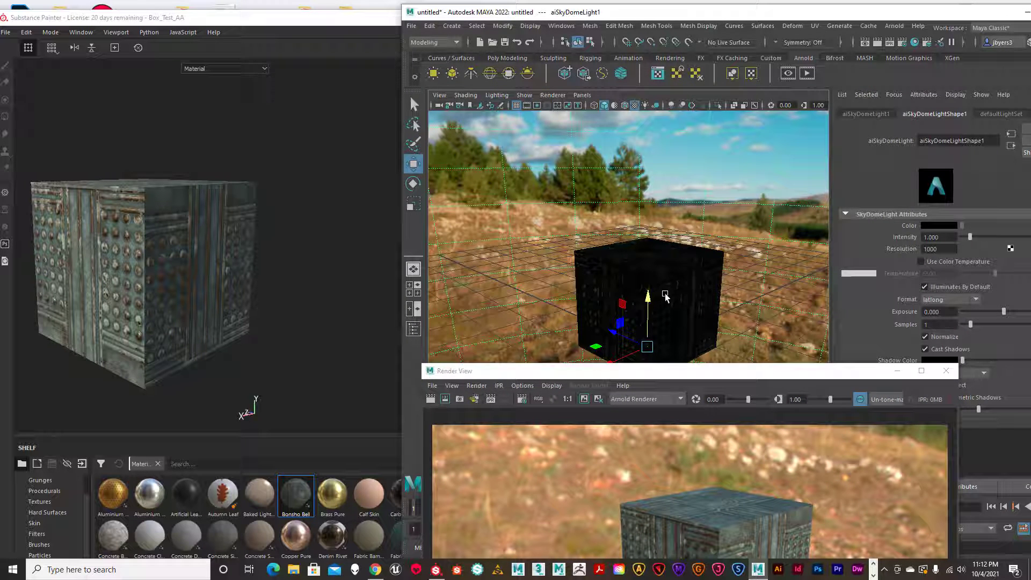
{"action": "key", "text": "e"}
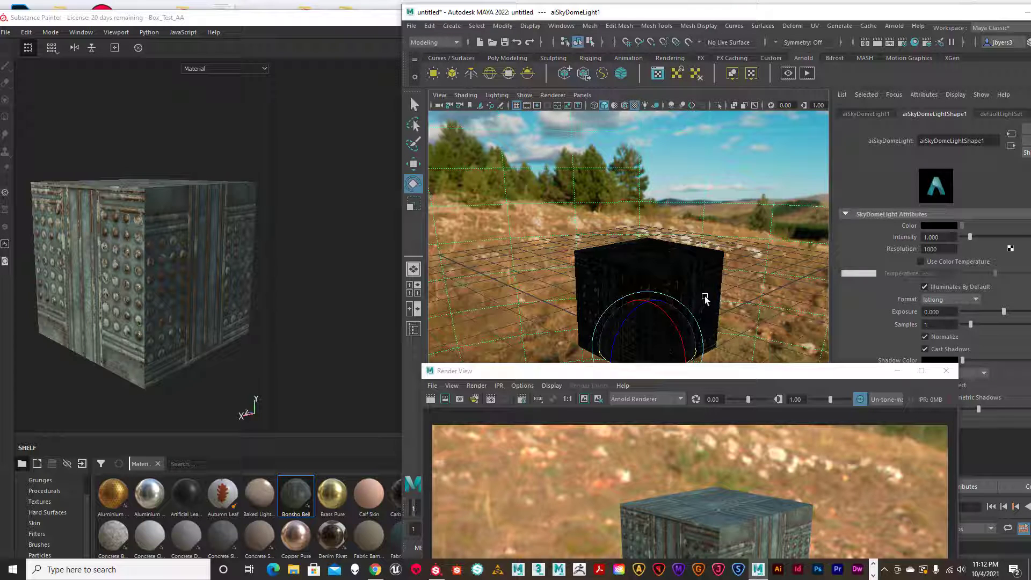
{"action": "left_click_drag", "start_coordinate": [720, 374], "coordinate": [714, 409]}
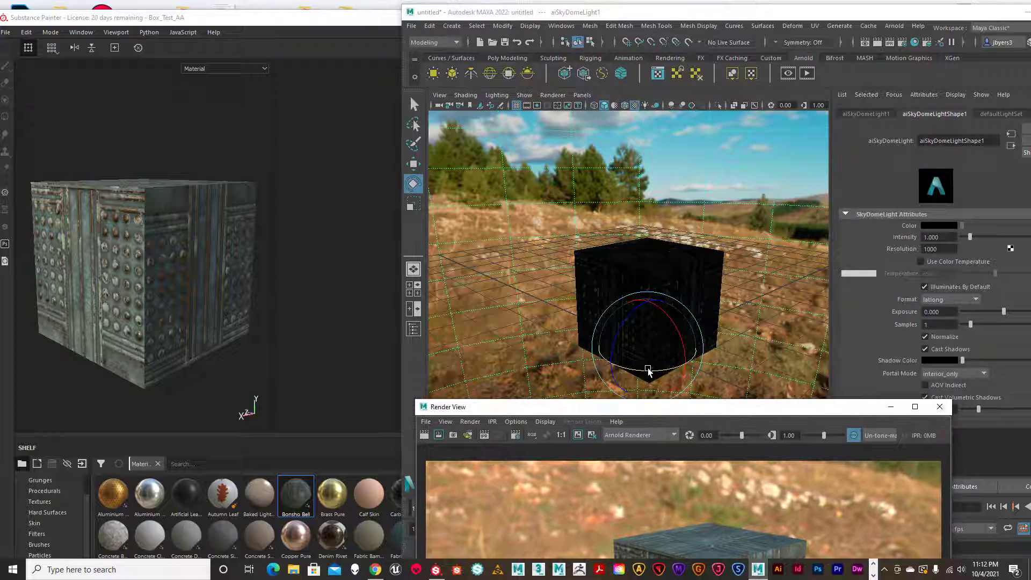
{"action": "mouse_move", "coordinate": [648, 369]}
{"action": "left_mouse_down"}
{"action": "mouse_move", "coordinate": [667, 367]}
{"action": "mouse_move", "coordinate": [655, 373]}
{"action": "left_mouse_up"}
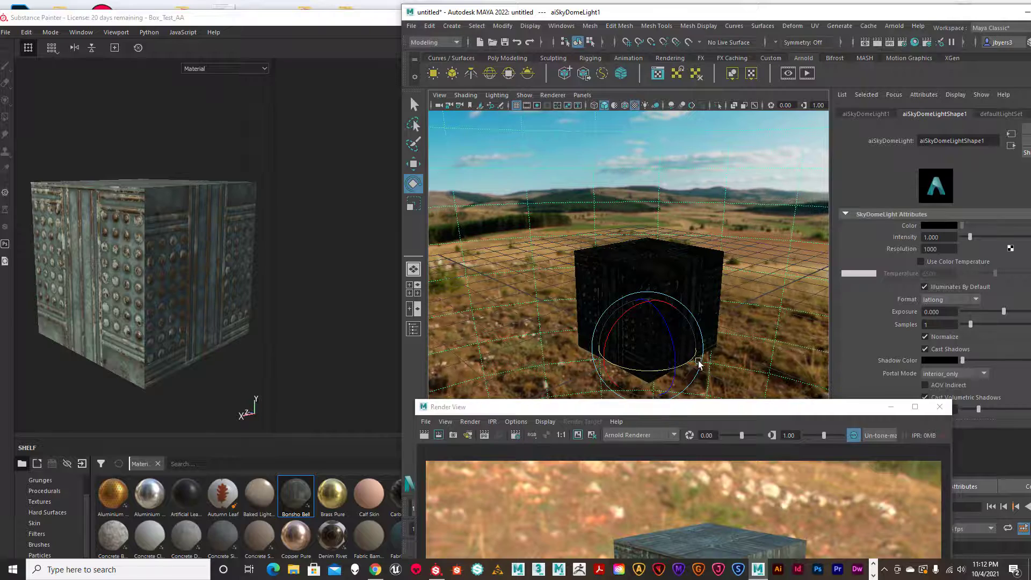
{"action": "mouse_move", "coordinate": [747, 414]}
{"action": "left_mouse_down"}
{"action": "mouse_move", "coordinate": [758, 11]}
{"action": "mouse_move", "coordinate": [761, 86]}
{"action": "left_mouse_up"}
{"action": "left_click", "coordinate": [440, 106]}
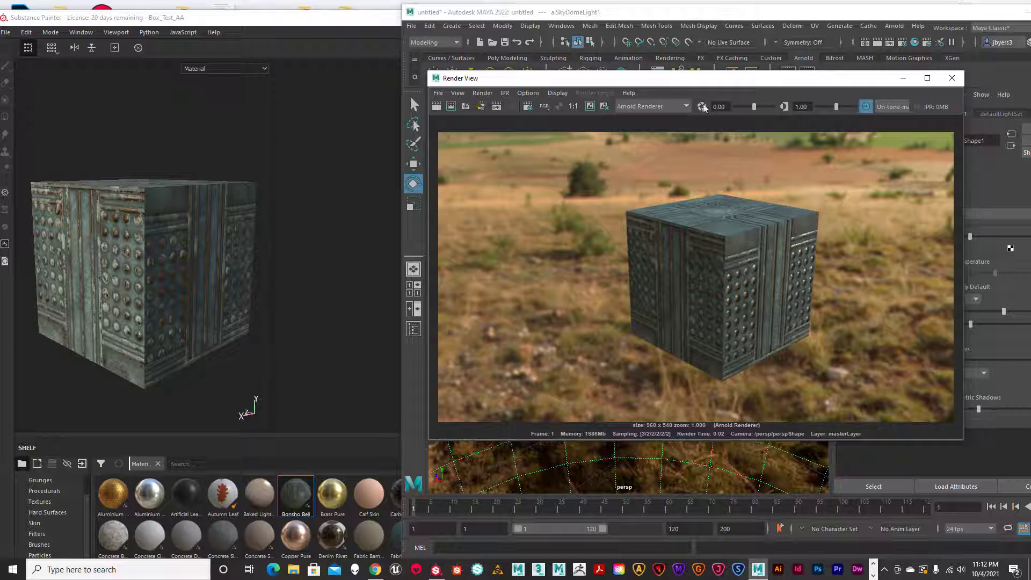
- Rotate the sky dome light further to the rocky, wooded side, re-render, and view the Substance Painter cube from slightly higher
{"action": "left_click_drag", "start_coordinate": [685, 85], "coordinate": [268, 181]}
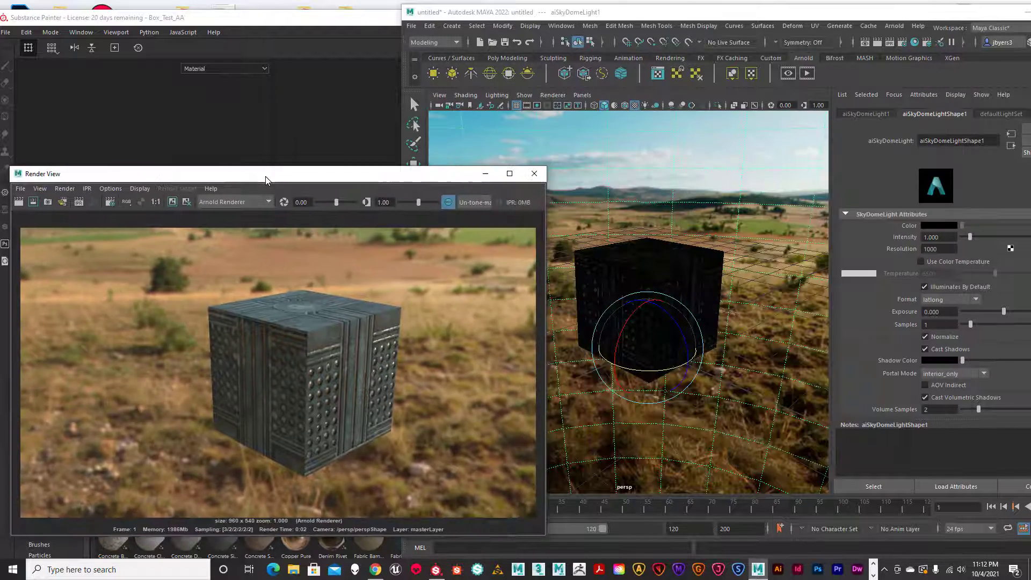
{"action": "left_click_drag", "start_coordinate": [633, 371], "coordinate": [656, 361]}
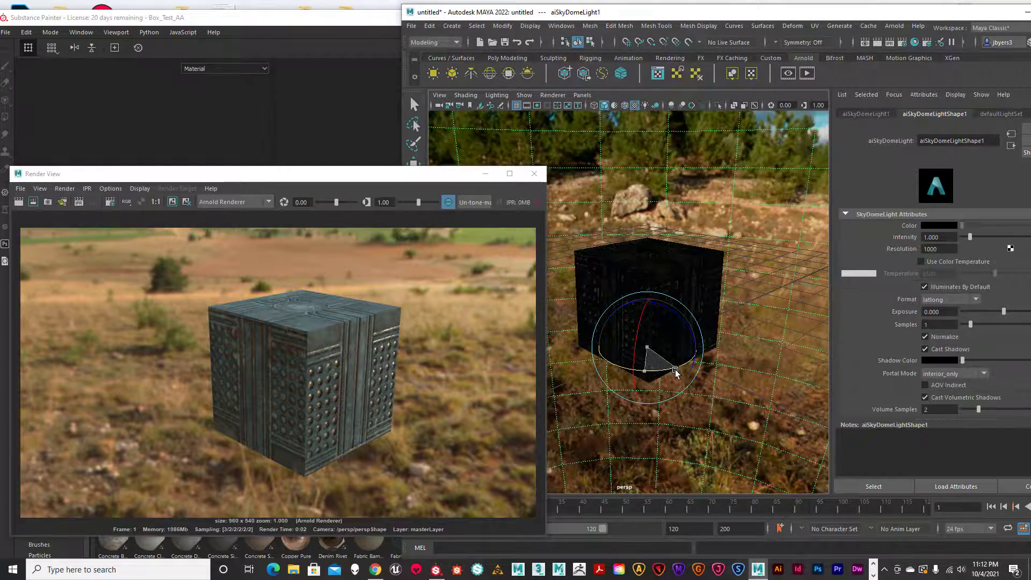
{"action": "left_click_drag", "start_coordinate": [342, 175], "coordinate": [749, 72]}
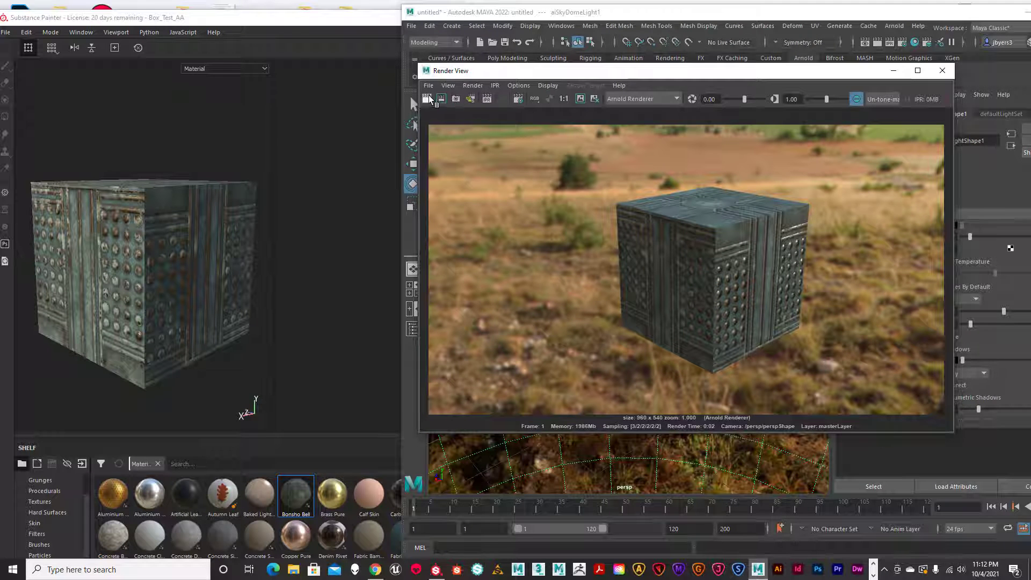
{"action": "left_click", "coordinate": [428, 99]}
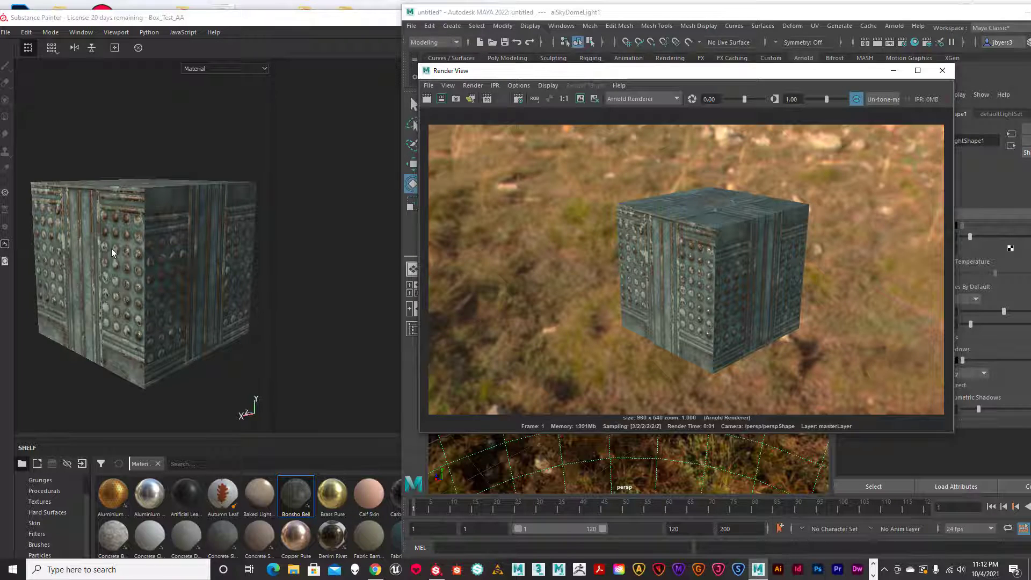
{"action": "left_click_drag", "start_coordinate": [112, 248], "coordinate": [112, 265], "text": "alt"}
{"action": "left_click", "coordinate": [853, 288]}
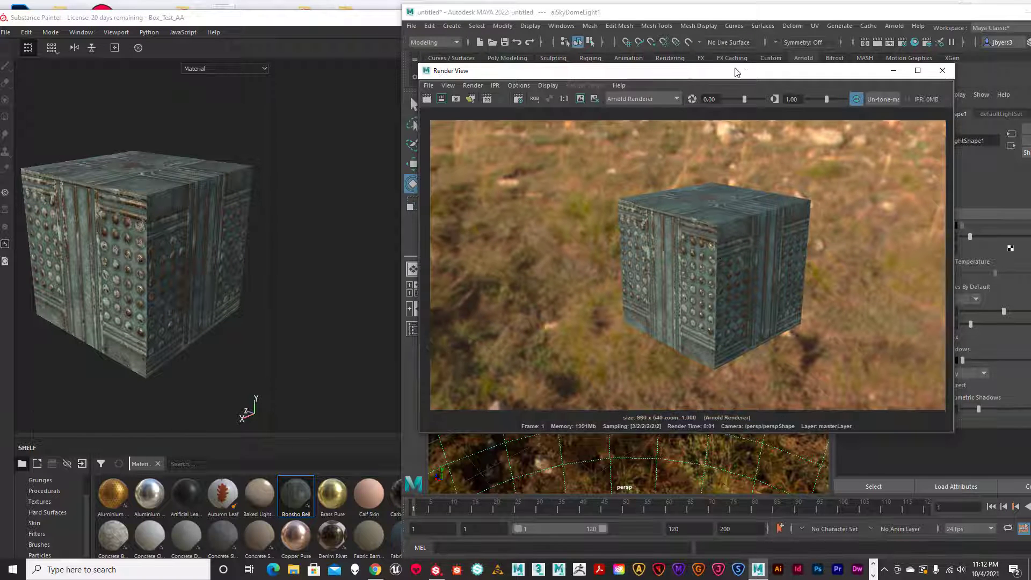
- Lower the perspective view of the cube slightly and render it again with Arnold
{"action": "left_click_drag", "start_coordinate": [736, 70], "coordinate": [759, 294]}
{"action": "left_click_drag", "start_coordinate": [688, 211], "coordinate": [688, 207], "text": "alt"}
{"action": "left_click_drag", "start_coordinate": [723, 301], "coordinate": [702, 87]}
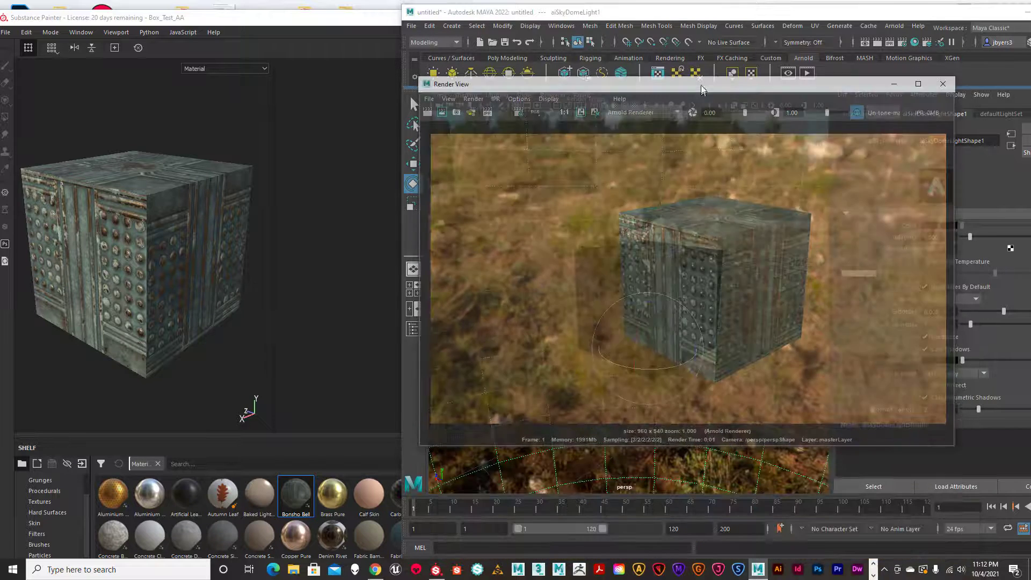
{"action": "left_click", "coordinate": [428, 108]}
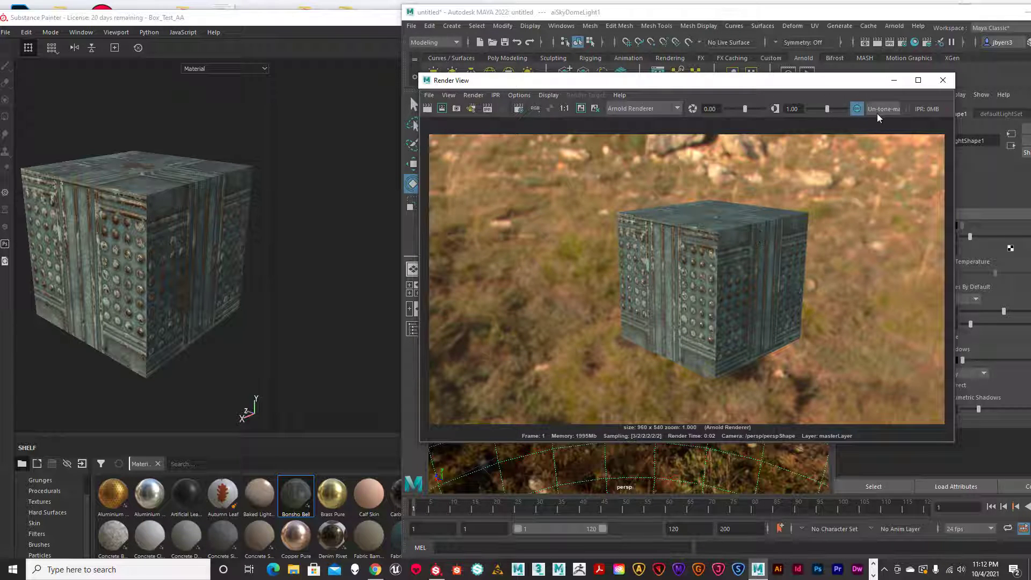
- Compare the render under the ACES 1.0 SDR-video (sRGB) and Un-tone-mapped (sRGB) view transforms, finishing on Un-tone-mapped
{"action": "left_click", "coordinate": [895, 109]}
{"action": "left_click", "coordinate": [891, 129]}
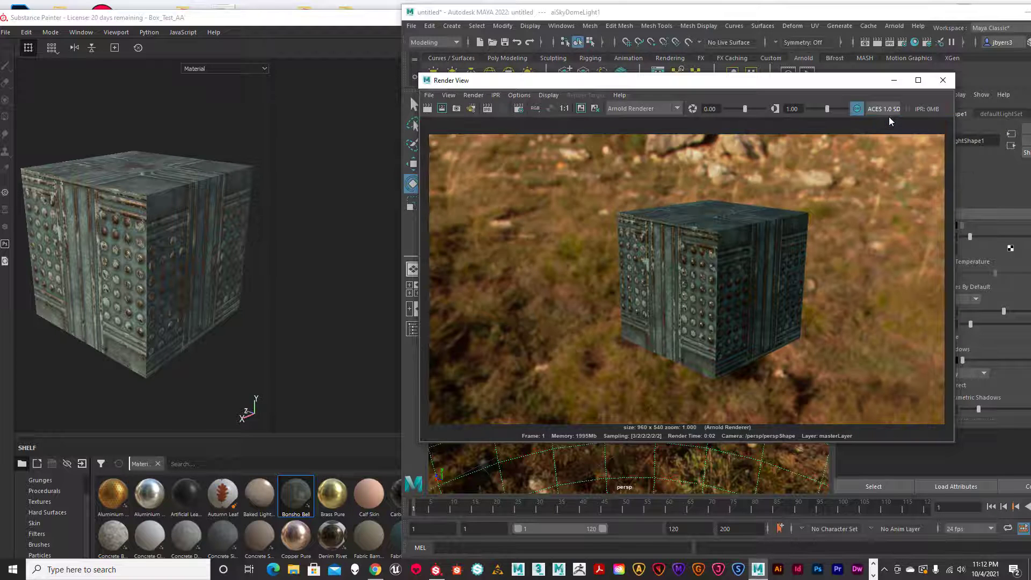
{"action": "left_click", "coordinate": [884, 109]}
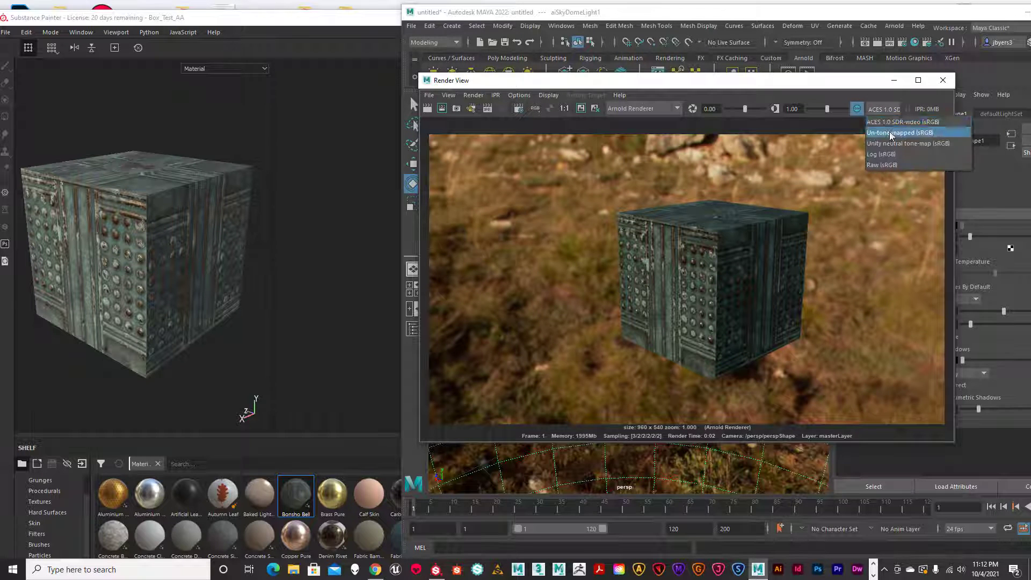
{"action": "left_click", "coordinate": [891, 133]}
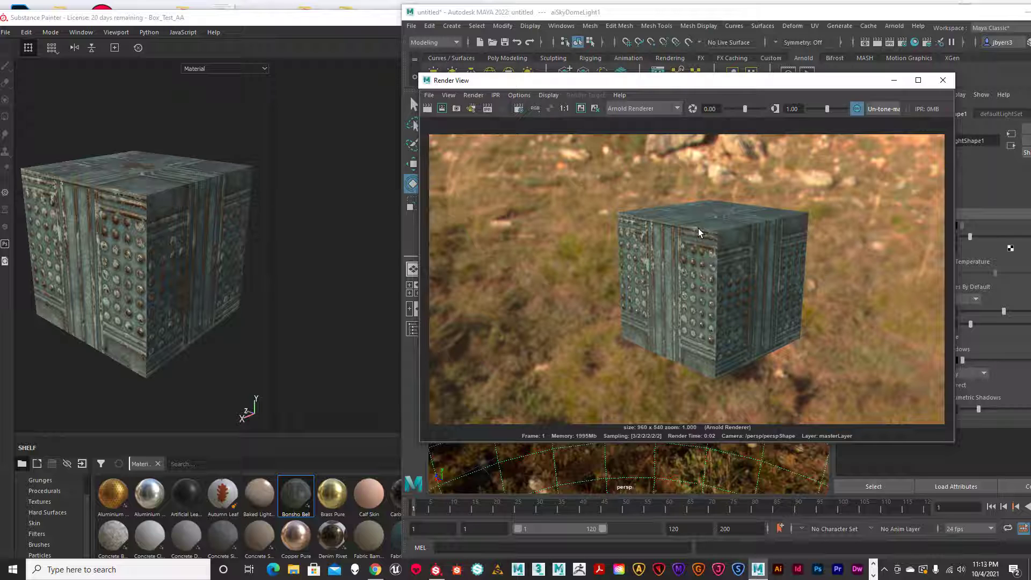
{"action": "left_click", "coordinate": [886, 109]}
{"action": "left_click", "coordinate": [884, 123]}
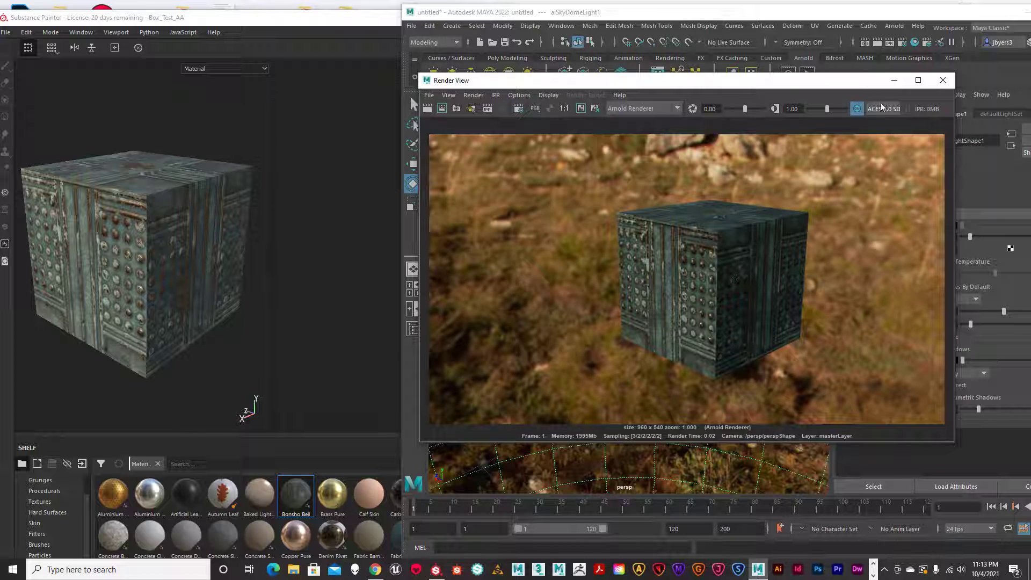
{"action": "left_click", "coordinate": [891, 109]}
{"action": "left_click", "coordinate": [884, 133]}
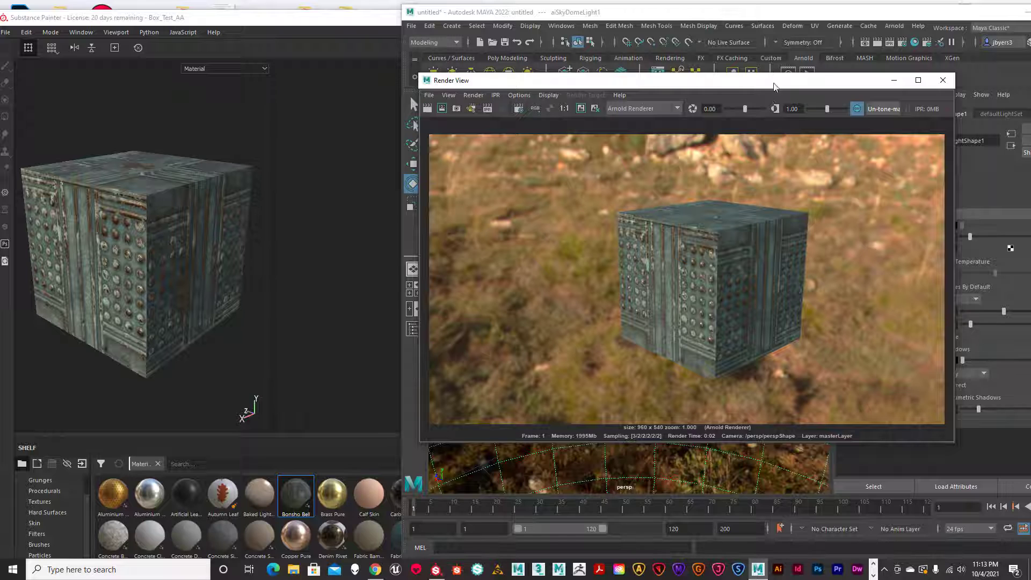
- Maximize Maya, set the sky dome light's Camera visibility to 0, and re-render the cube without the HDR background
{"action": "left_click_drag", "start_coordinate": [776, 81], "coordinate": [580, 46]}
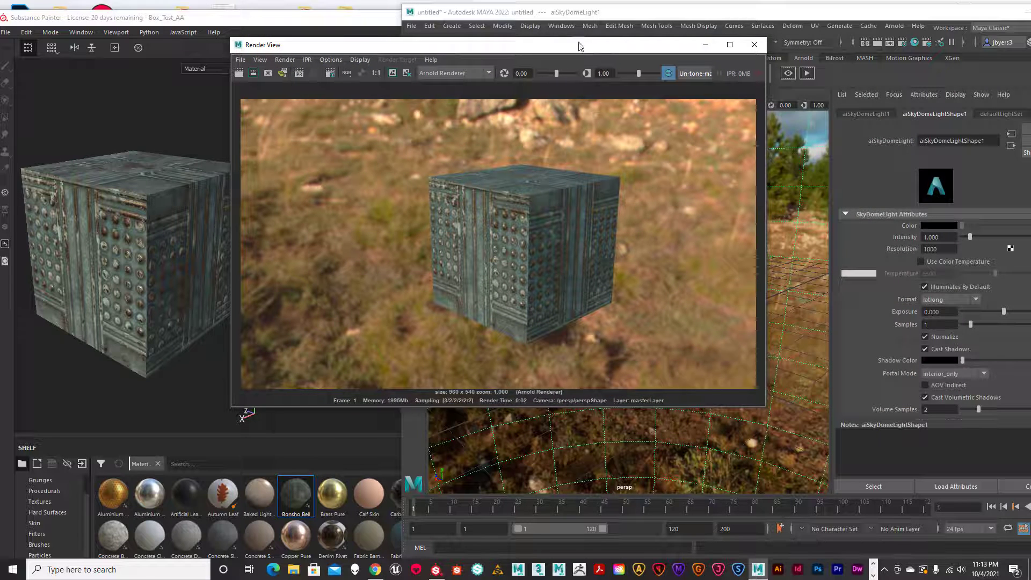
{"action": "left_click", "coordinate": [798, 178]}
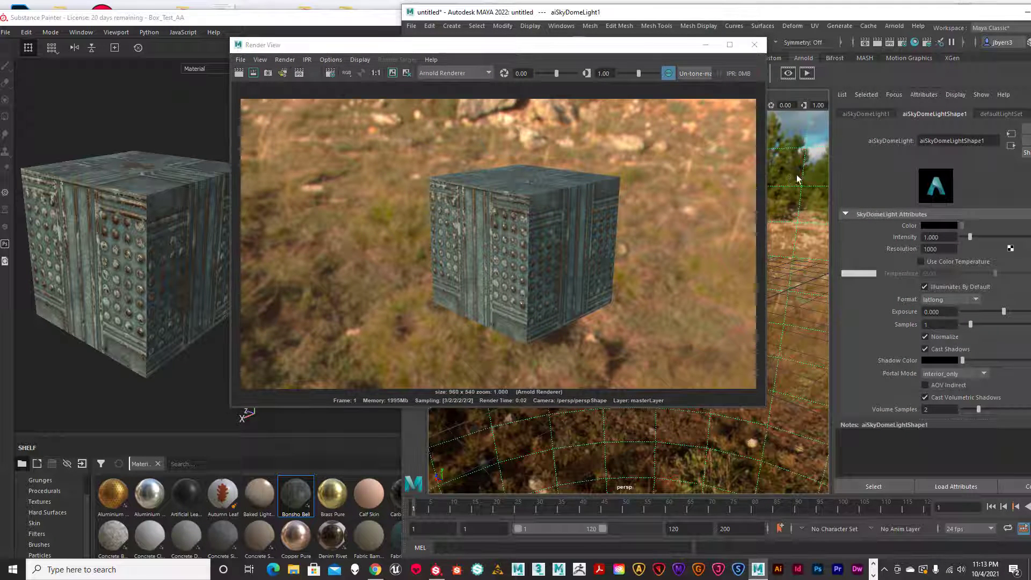
{"action": "left_click_drag", "start_coordinate": [883, 13], "coordinate": [804, 0]}
{"action": "scroll", "coordinate": [951, 306], "scroll_direction": "down", "scroll_amount": 8}
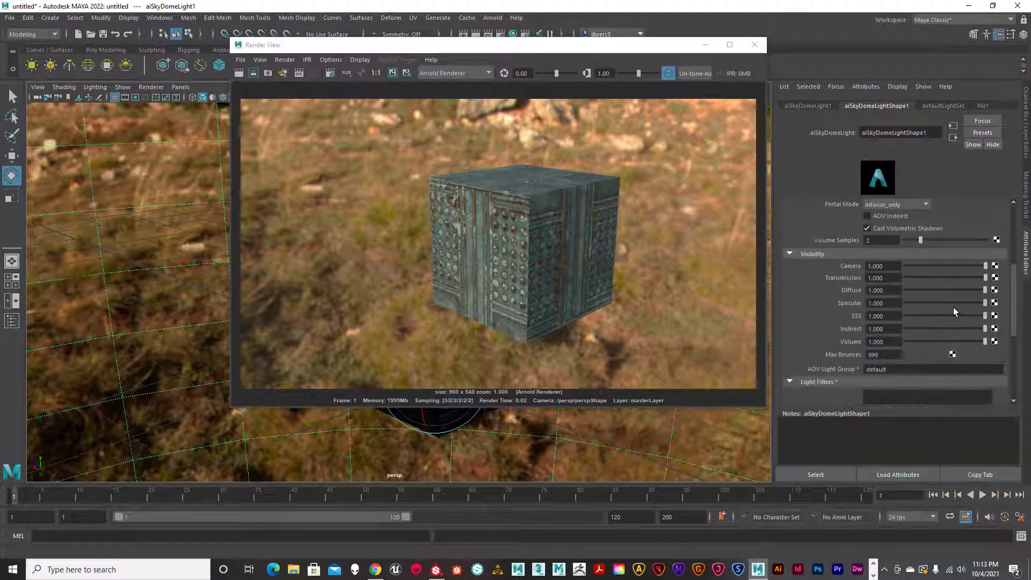
{"action": "scroll", "coordinate": [939, 293], "scroll_direction": "up", "scroll_amount": 4}
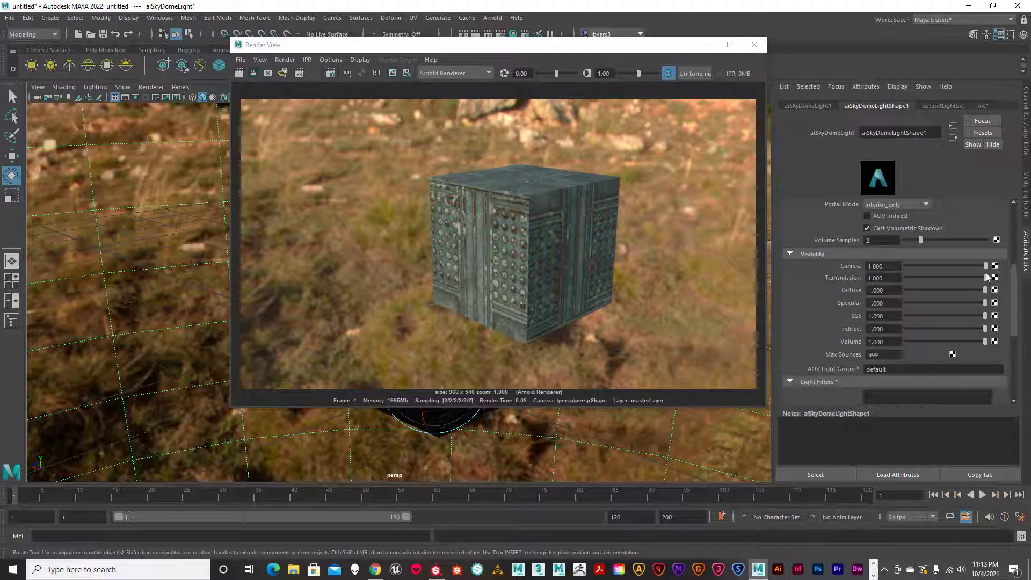
{"action": "left_click_drag", "start_coordinate": [929, 266], "coordinate": [906, 266]}
{"action": "left_click", "coordinate": [238, 73]}
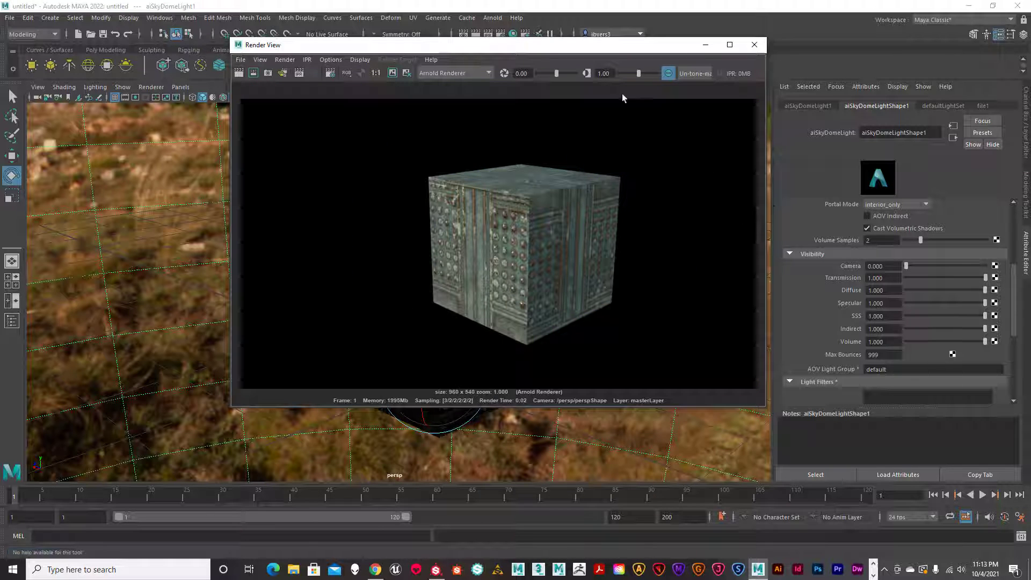
{"action": "left_click_drag", "start_coordinate": [518, 49], "coordinate": [471, 80]}
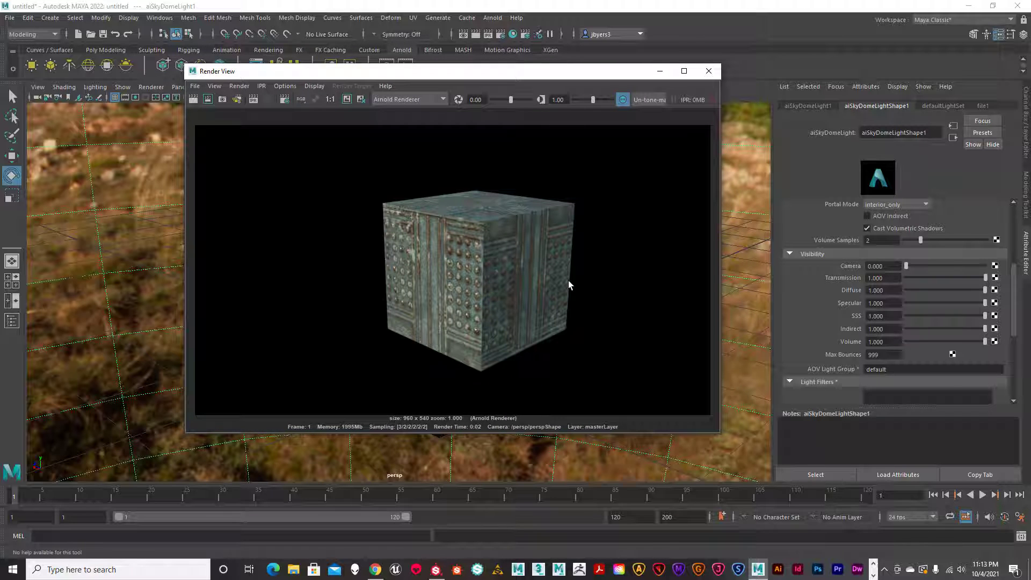